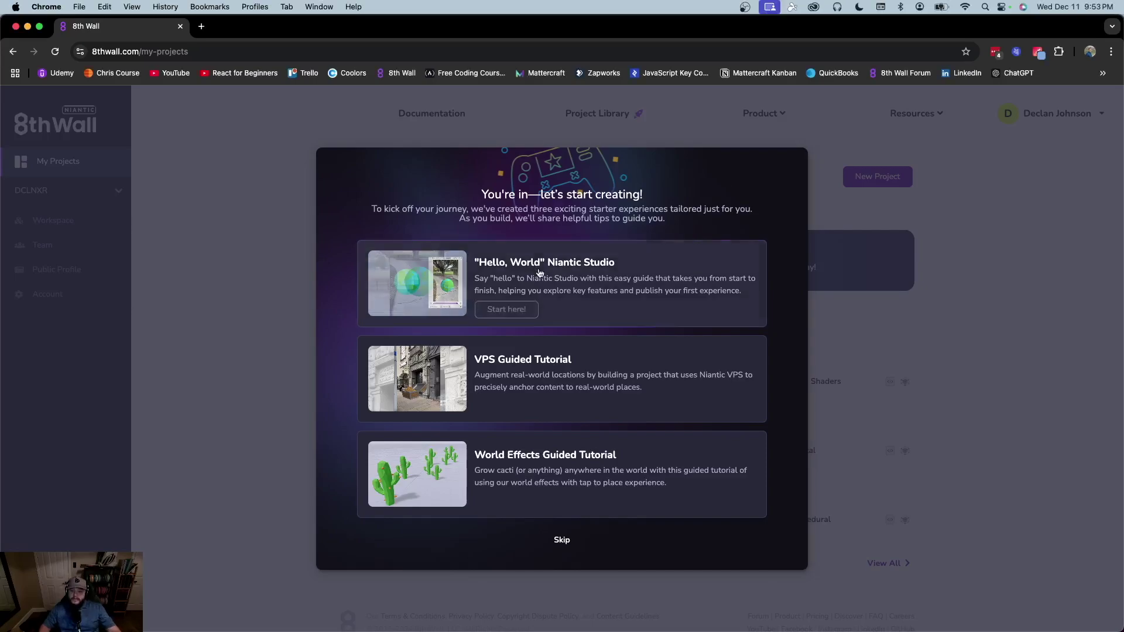
Start the "Hello, World" Niantic Studio guide and add the Earth.glb asset to the scene hierarchy
click(519, 304)
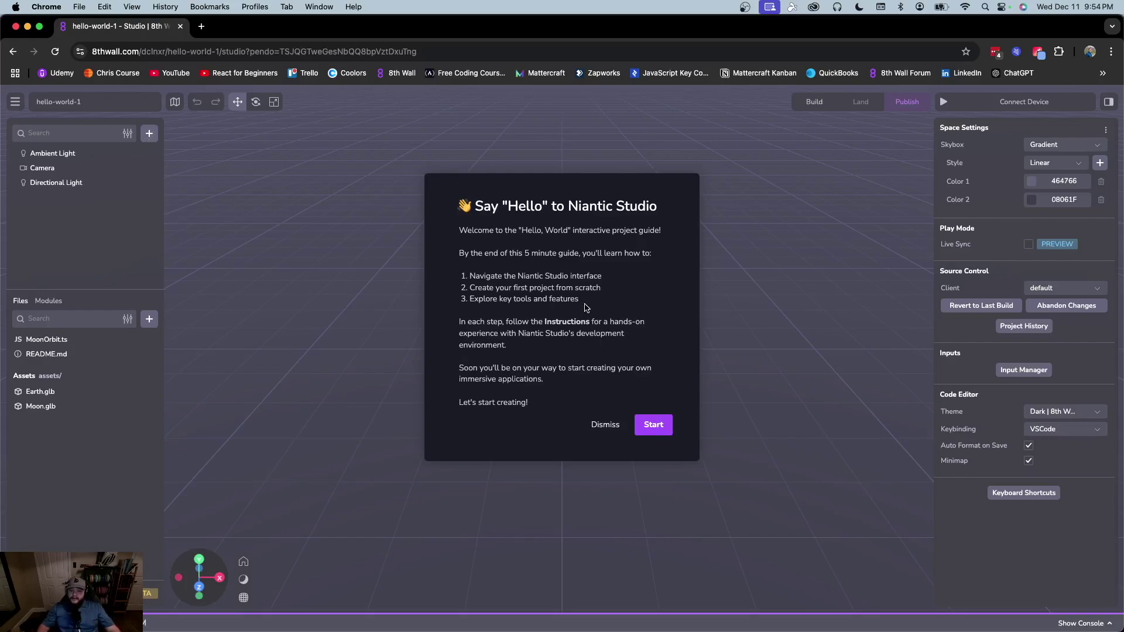
click(654, 426)
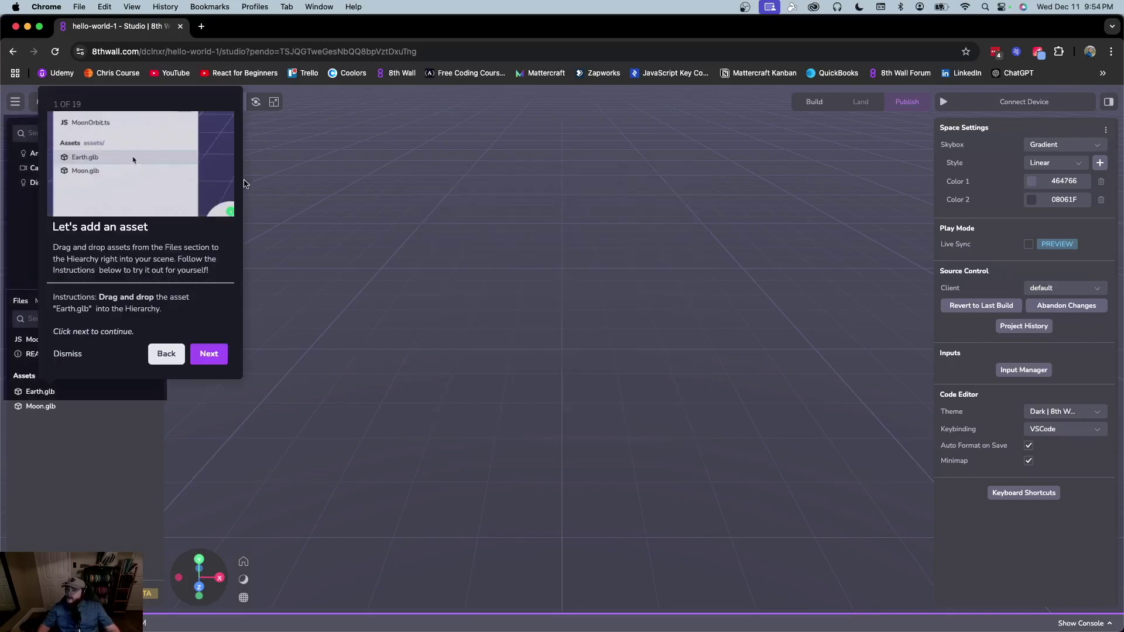
drag(188, 100, 208, 126)
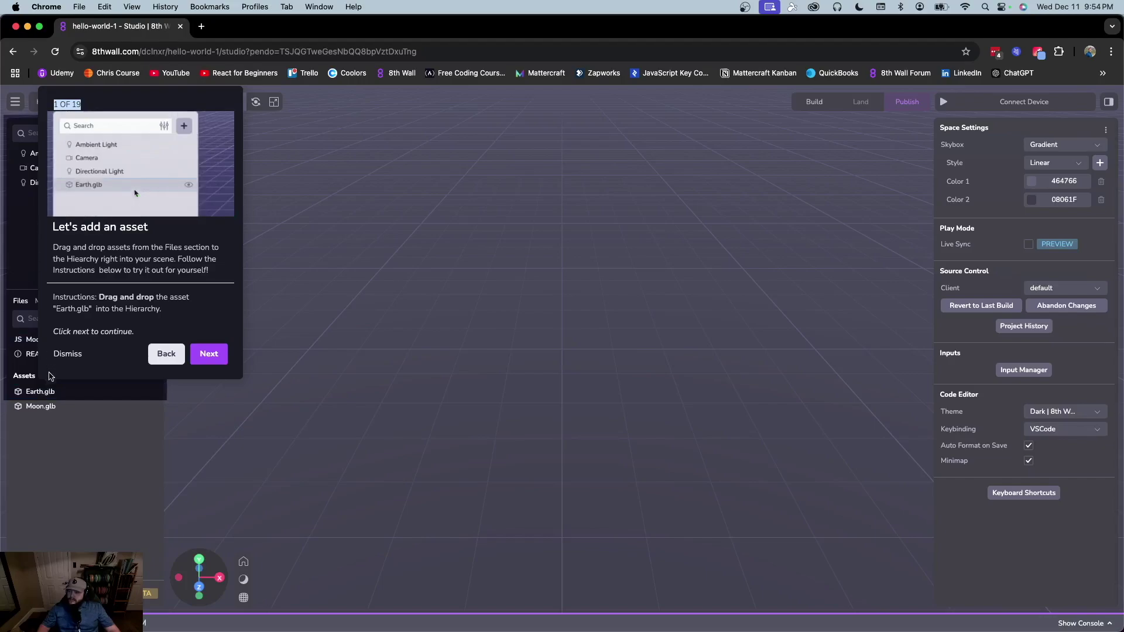
drag(42, 391, 22, 217)
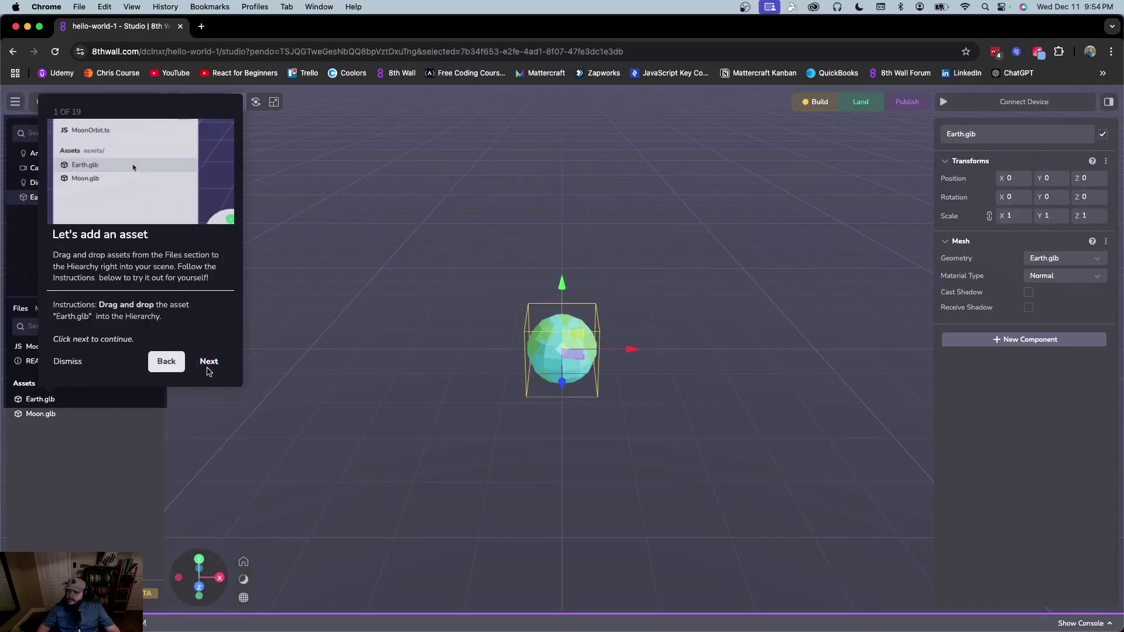
click(209, 363)
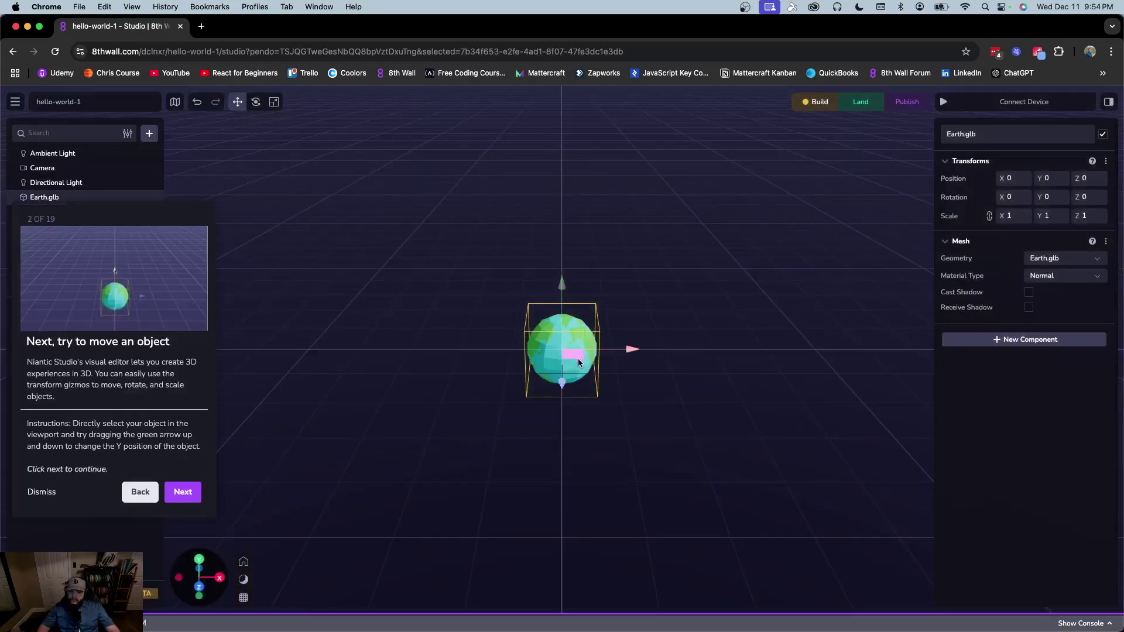
Move Earth.glb in the viewport to about X 1.18, Y -0.124, Z 1.22 and continue the guide
drag(573, 355, 510, 295)
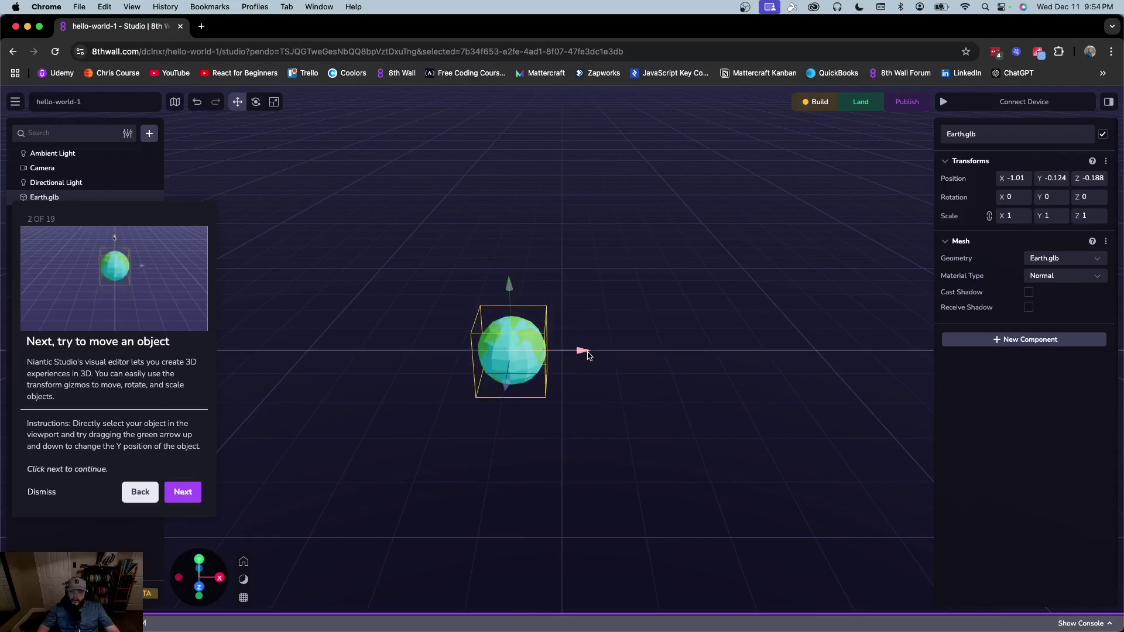
drag(583, 355, 679, 355)
drag(619, 386, 623, 457)
mouse_move(613, 412)
mouse_down()
mouse_move(594, 318)
mouse_move(578, 417)
mouse_move(619, 403)
mouse_up()
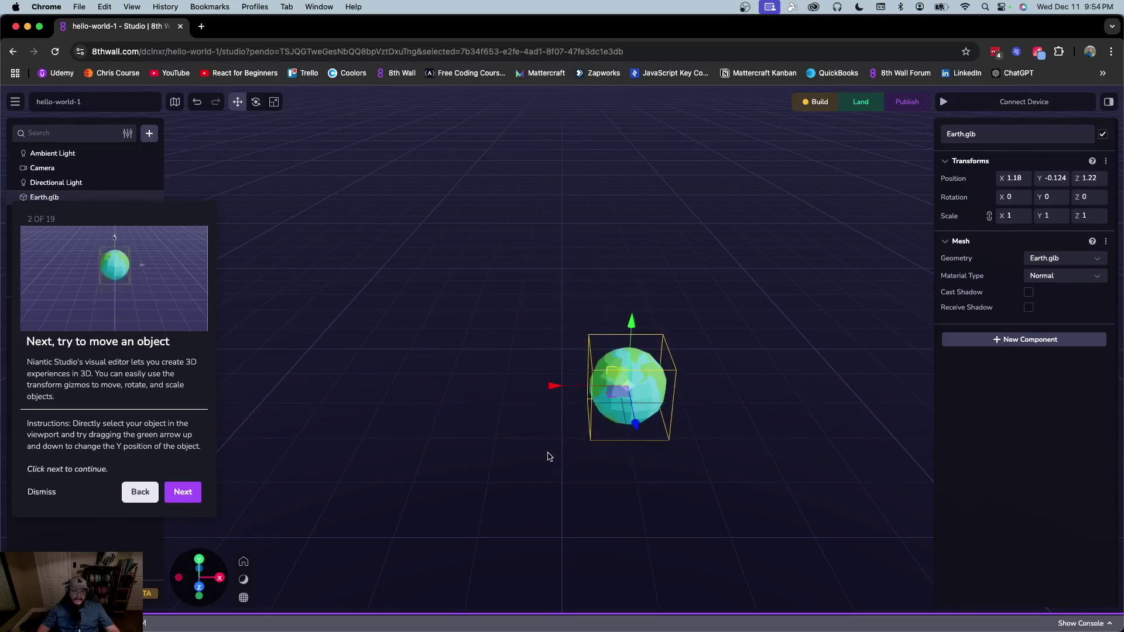
click(182, 492)
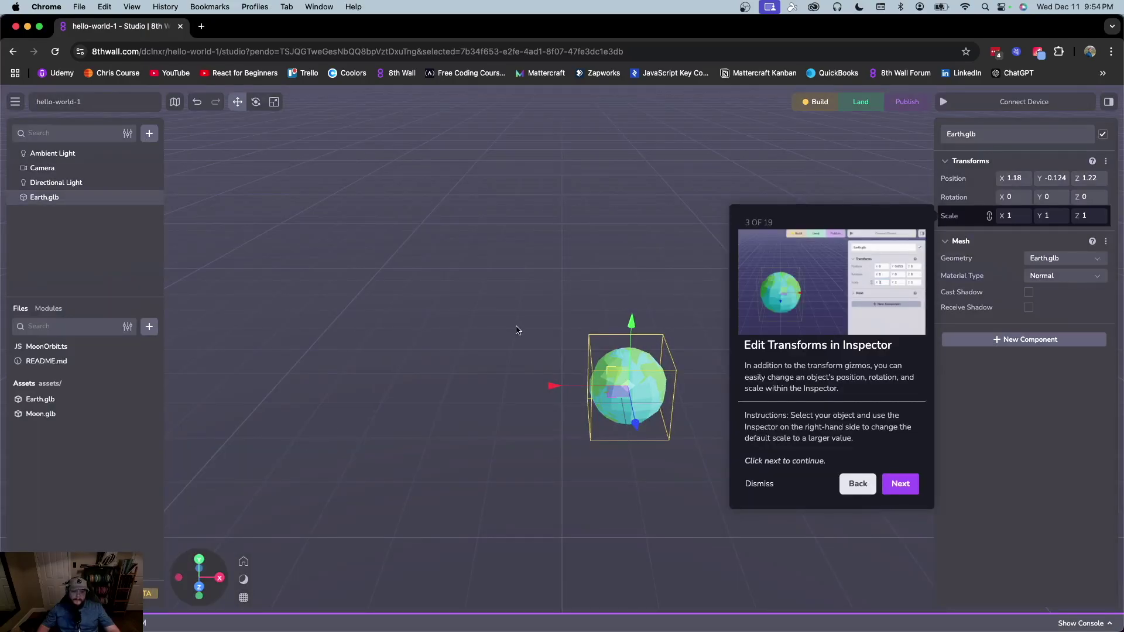
Set the linked scale of Earth.glb to 2 and increase it to 3.5 on all axes
click(1029, 217)
text(2)
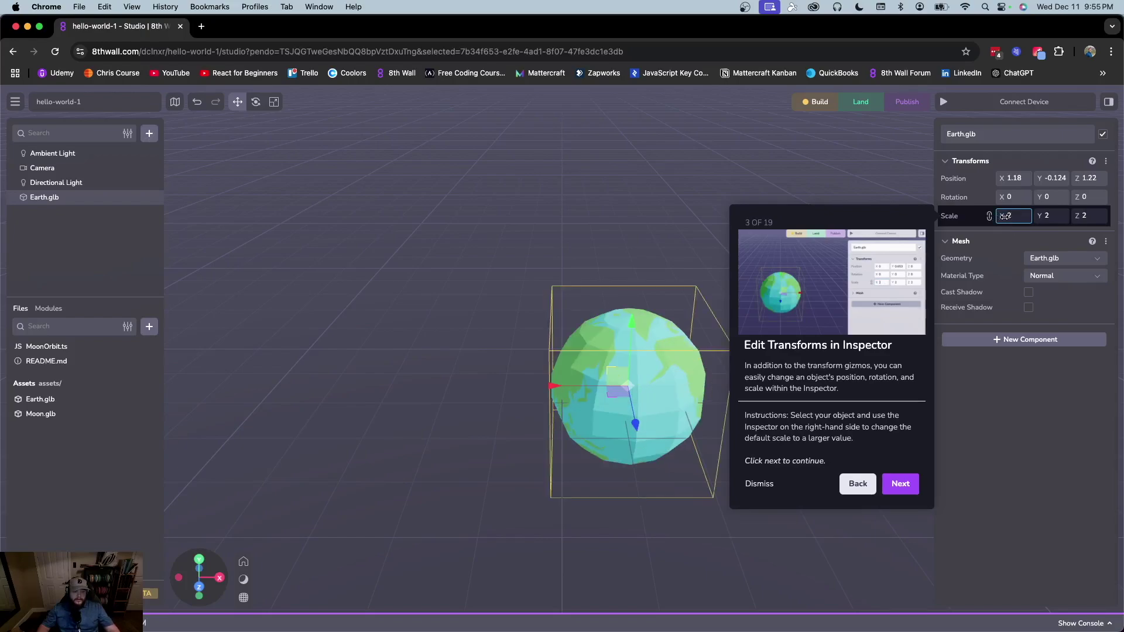
drag(1001, 217, 1075, 216)
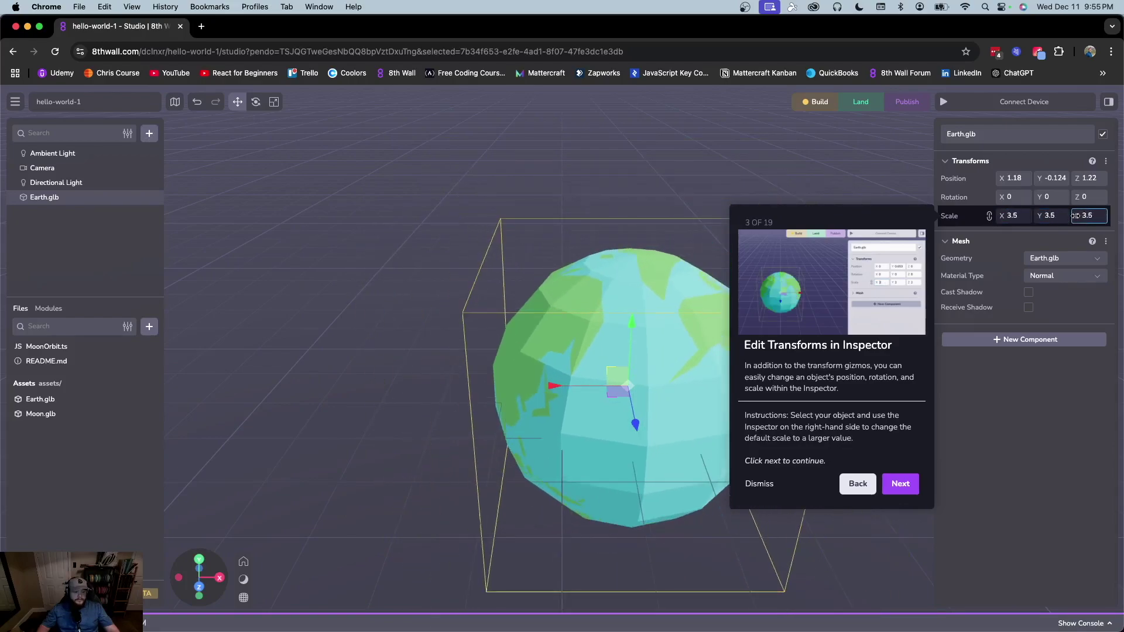
Unlink the scale axes and stretch Earth.glb separately to about X 2.2, Y 2.5 and Z 3.5
click(990, 219)
drag(1002, 216, 1079, 216)
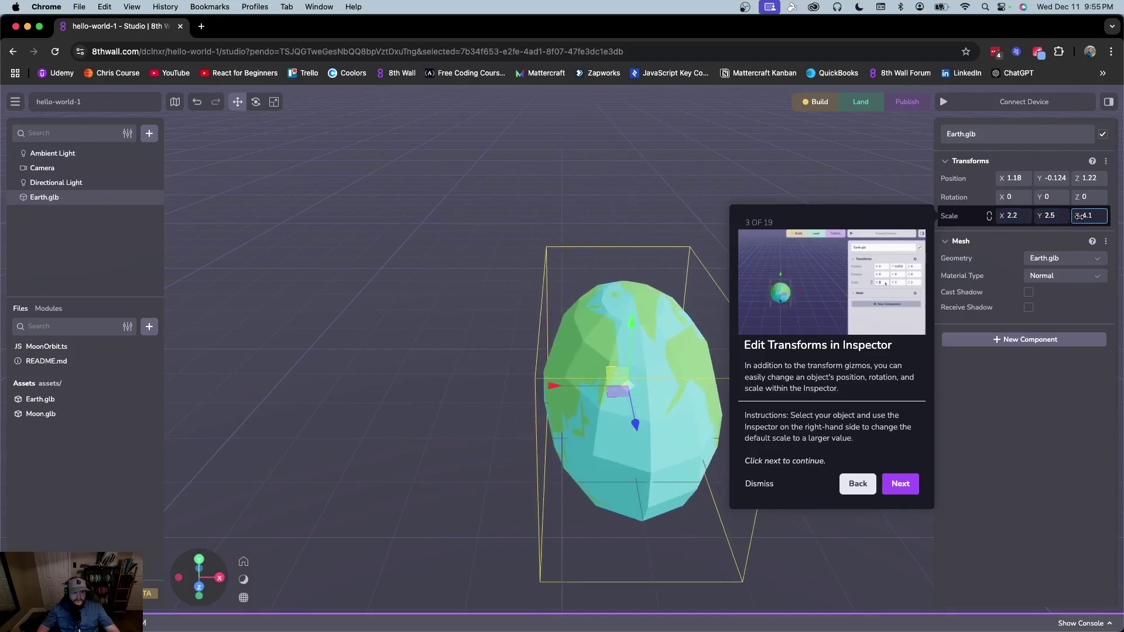
Set the X, Y and Z scale of Earth.glb each to 2 and link the axes again
click(1017, 215)
text(2)
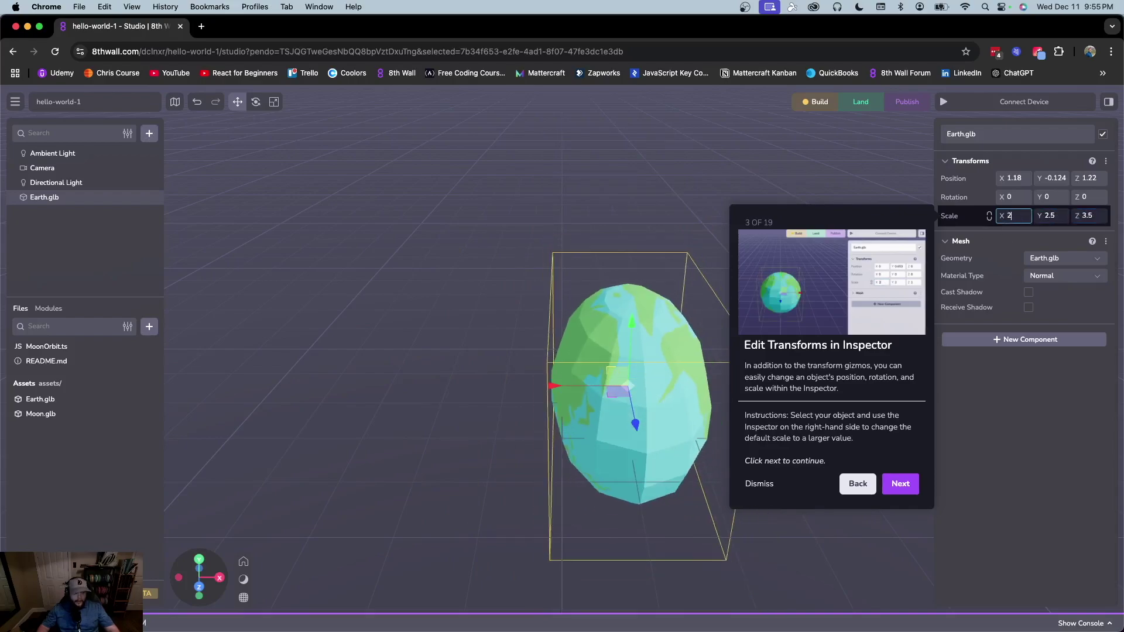
click(1041, 216)
text(2)
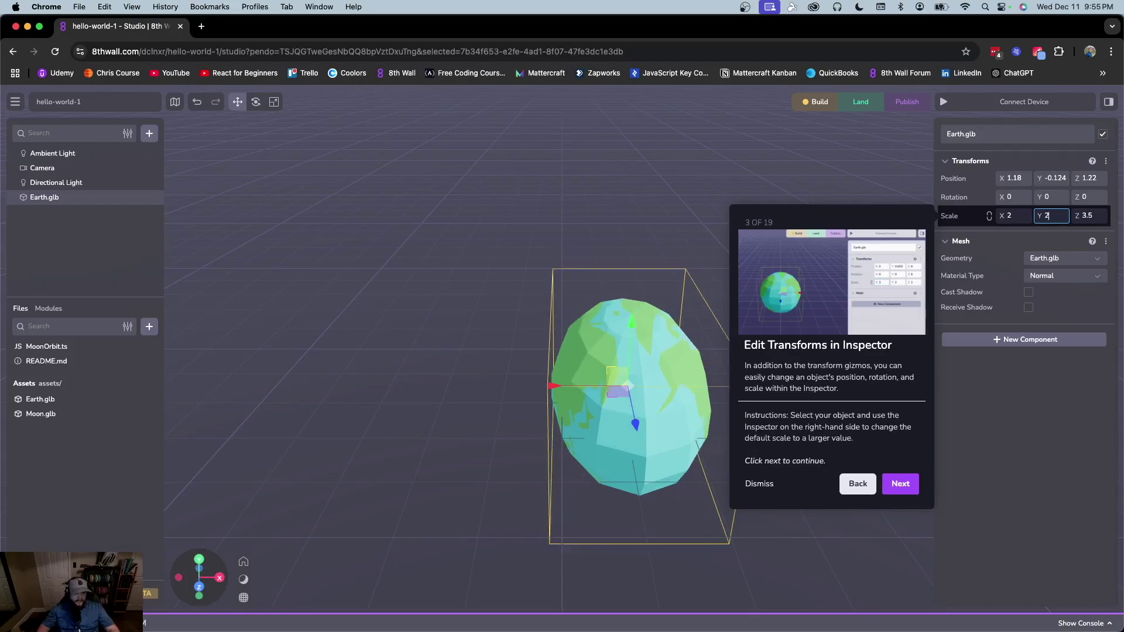
click(1090, 216)
text(2)
click(993, 220)
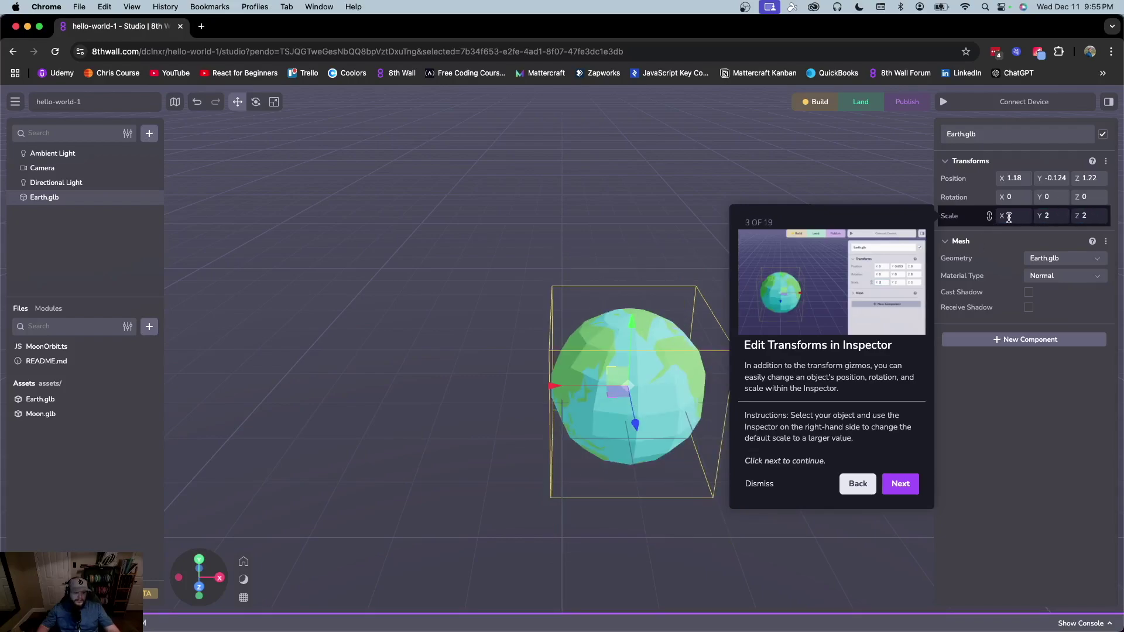
Set the linked scale of Earth.glb to 3.1 on all axes and continue the guide
click(1009, 218)
text(3.1)
click(902, 482)
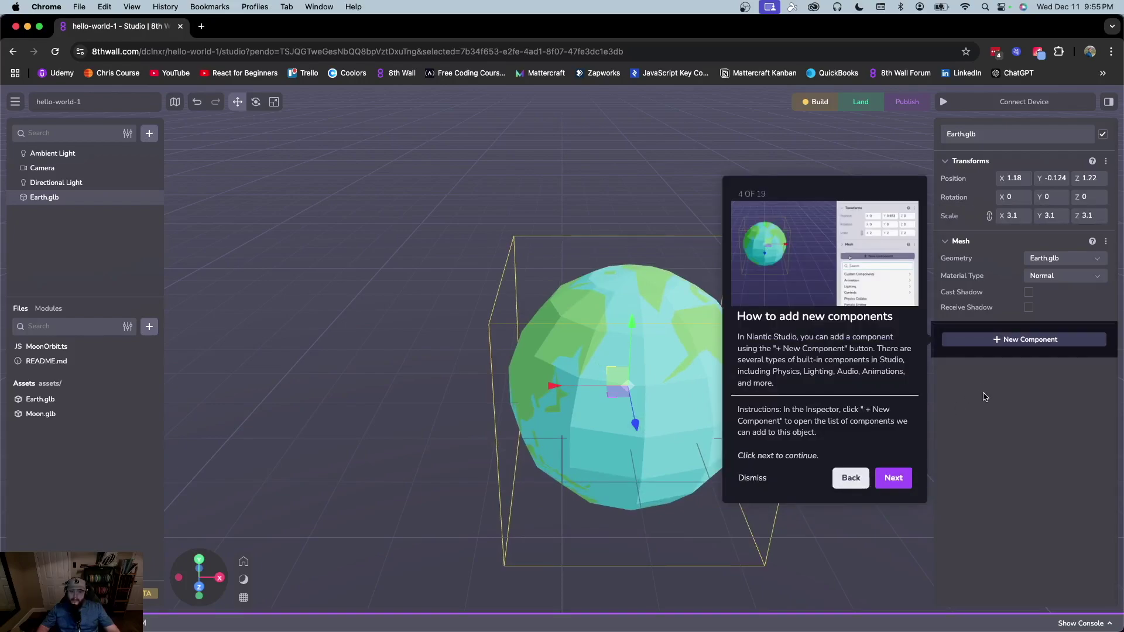
Add a Rotate Animation component to Earth.glb and advance the guide to editing its properties
click(1001, 342)
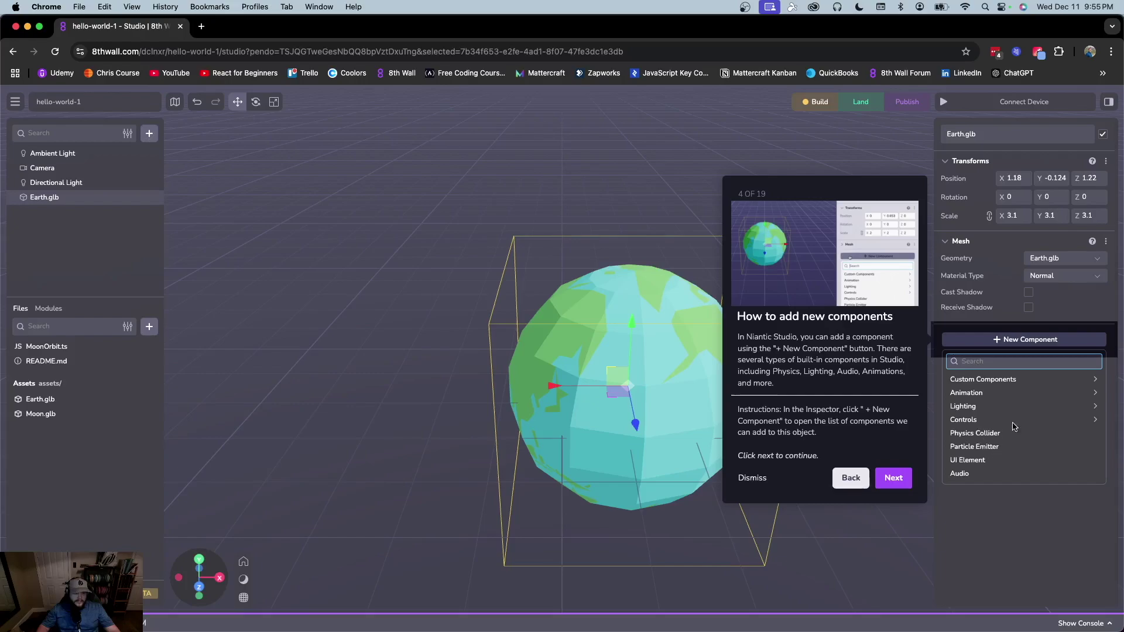
click(1063, 545)
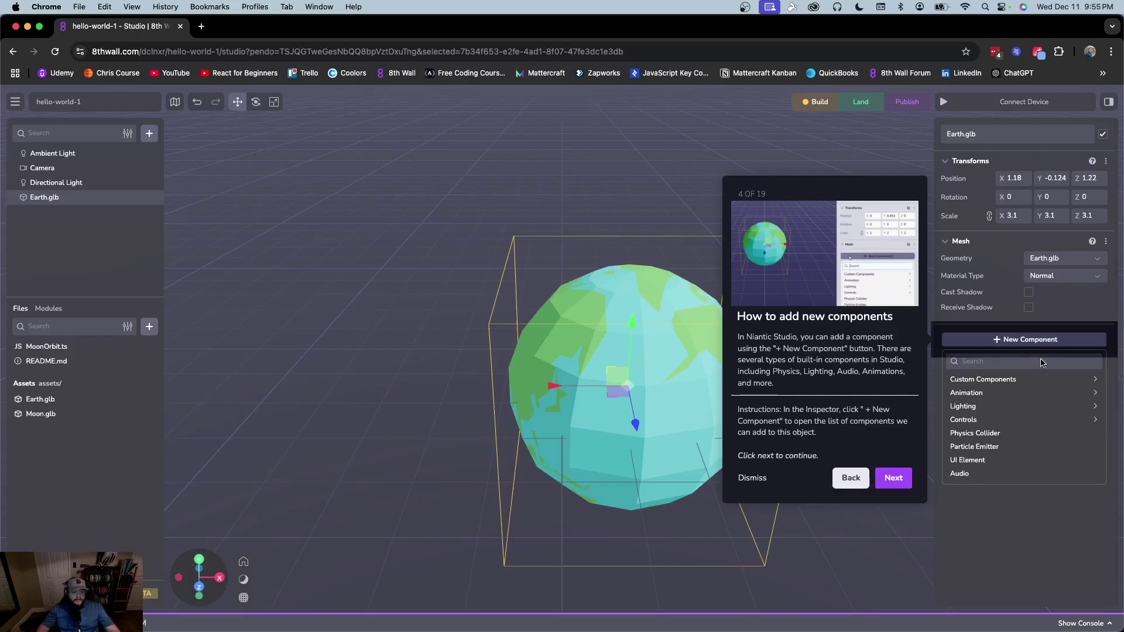
click(893, 483)
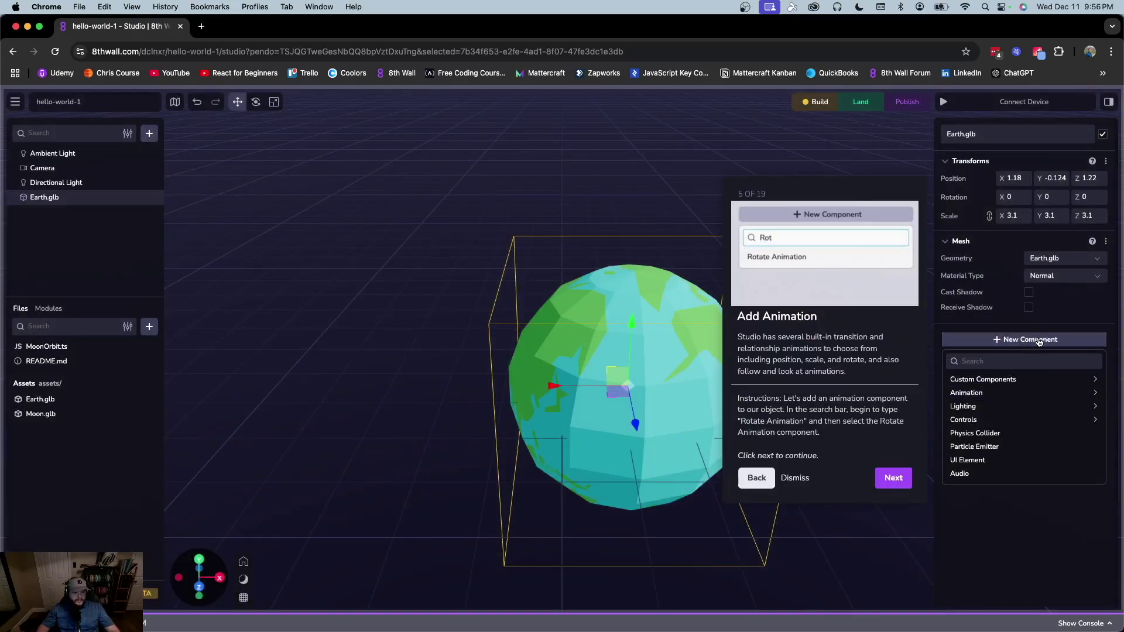
click(1031, 361)
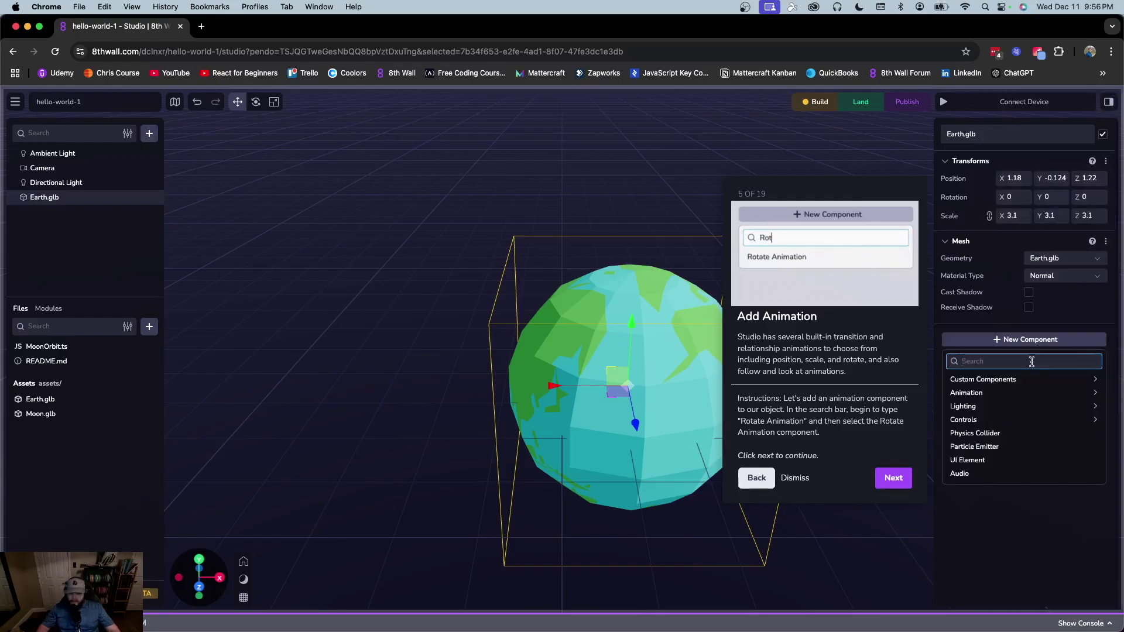
text(ro)
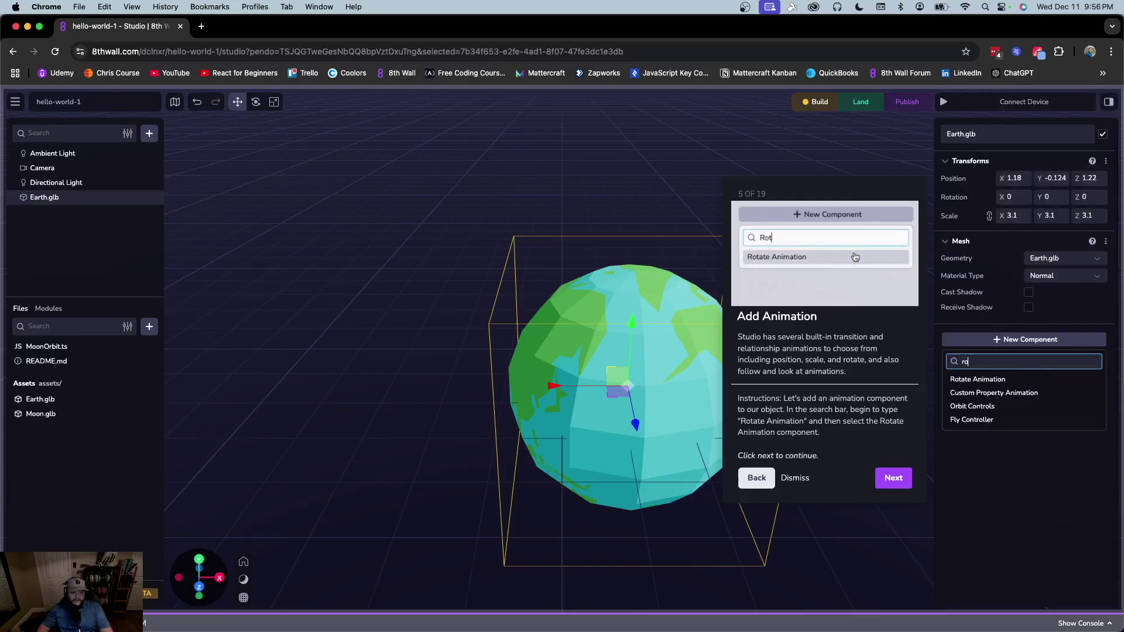
click(1003, 381)
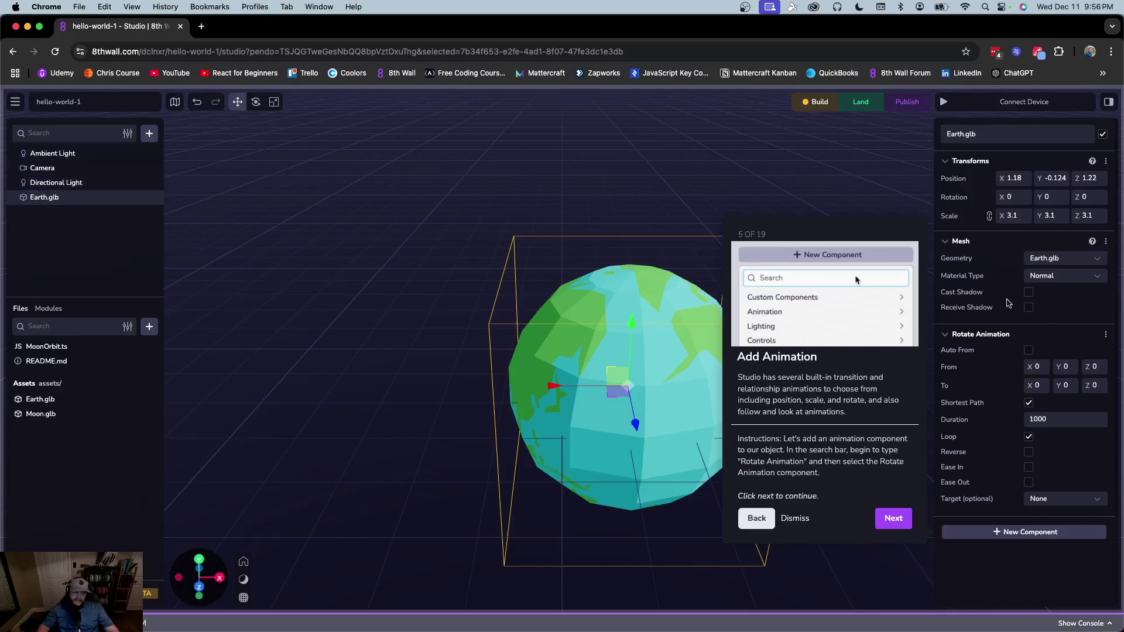
click(893, 518)
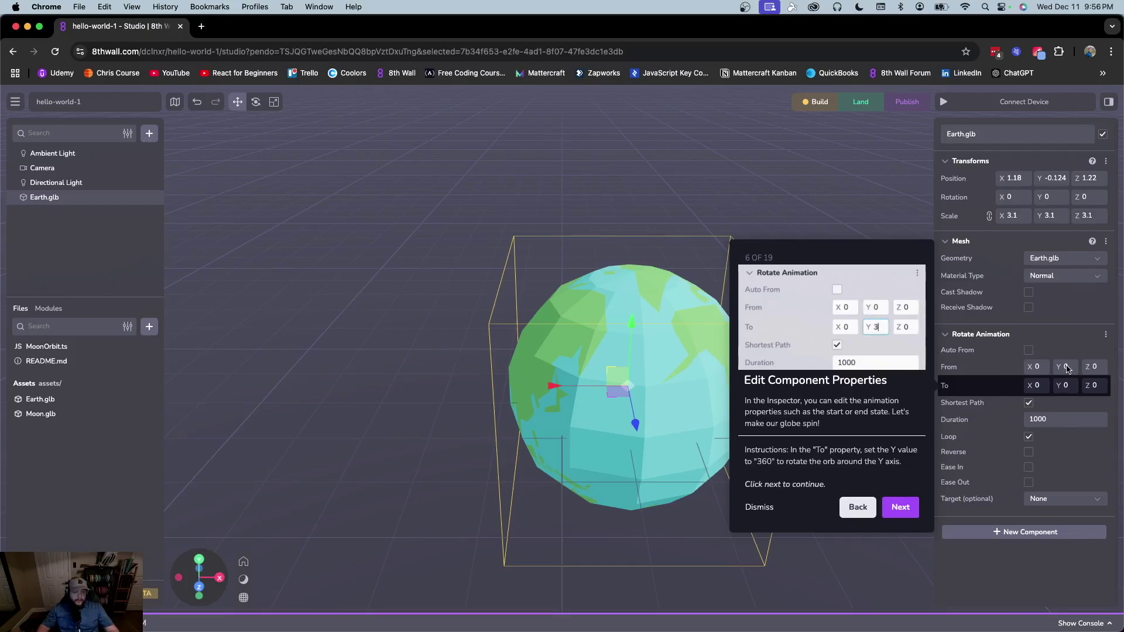
Set the Rotate Animation's To Y value to 360, enable Receive Shadow on the mesh and continue the guide
click(1068, 386)
text(360)
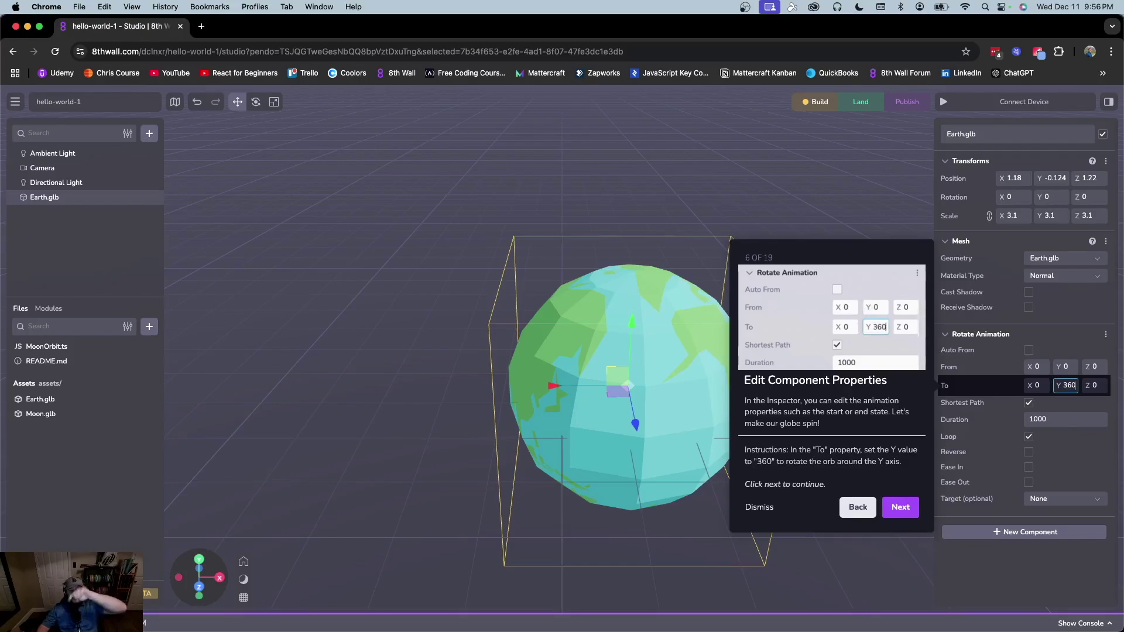
click(902, 508)
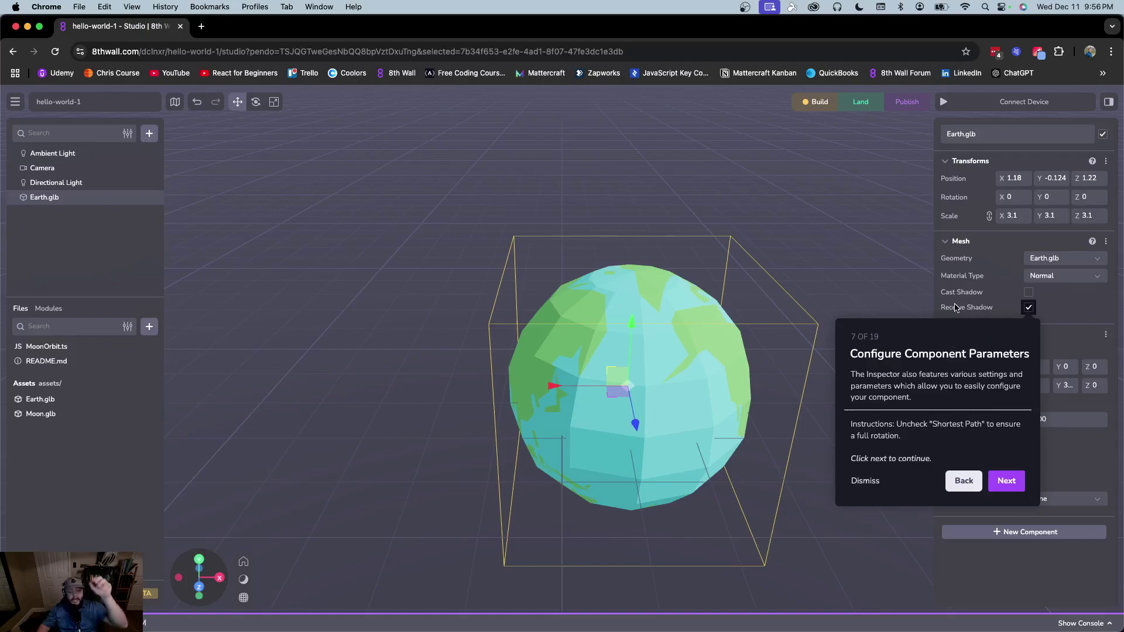
click(1005, 486)
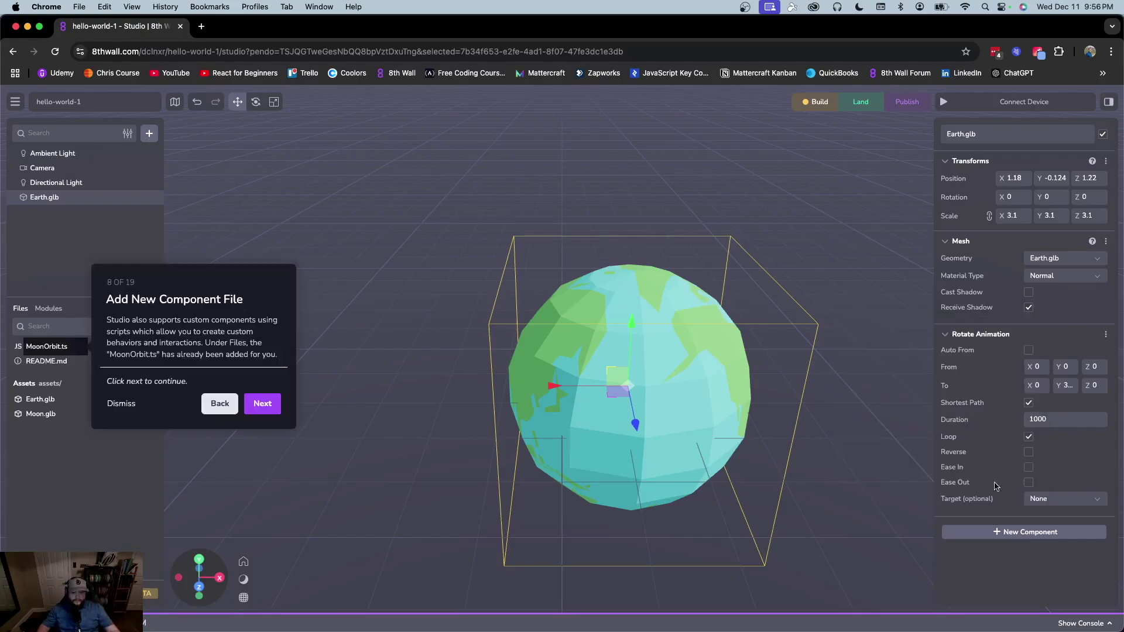
Open the MoonOrbit.ts script to view its code and advance the guide to adding the custom component
click(47, 346)
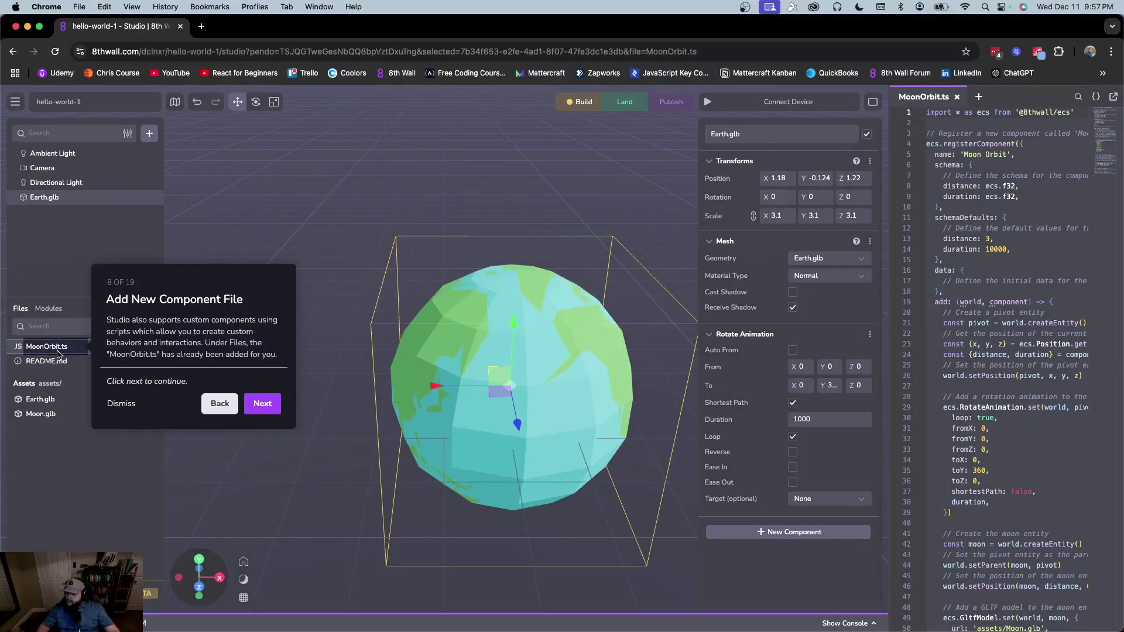
click(273, 408)
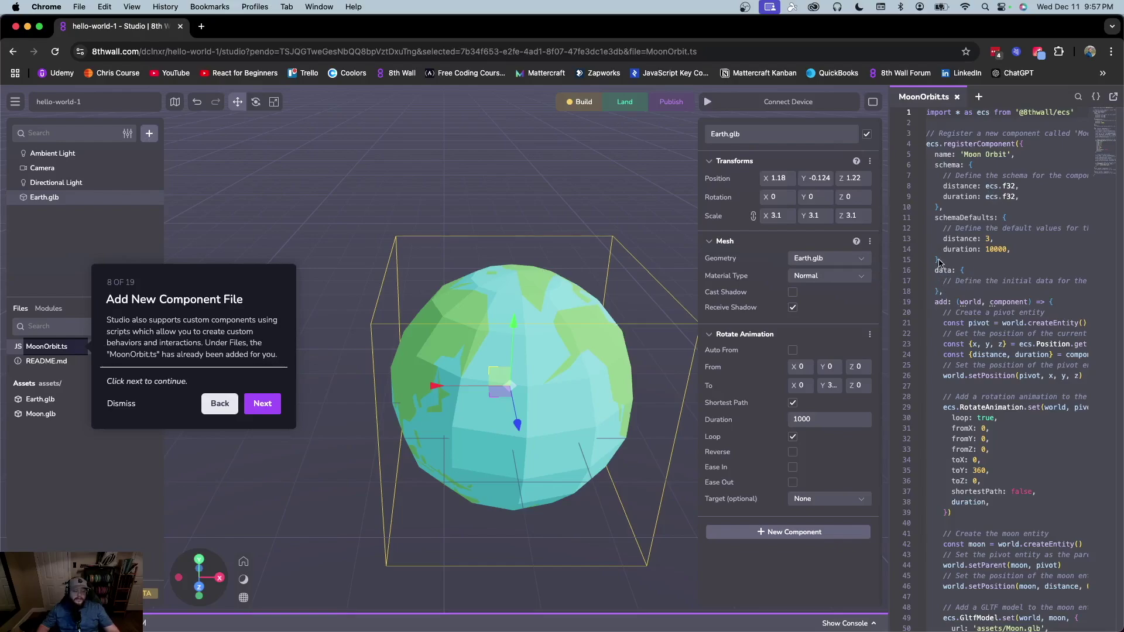
click(277, 404)
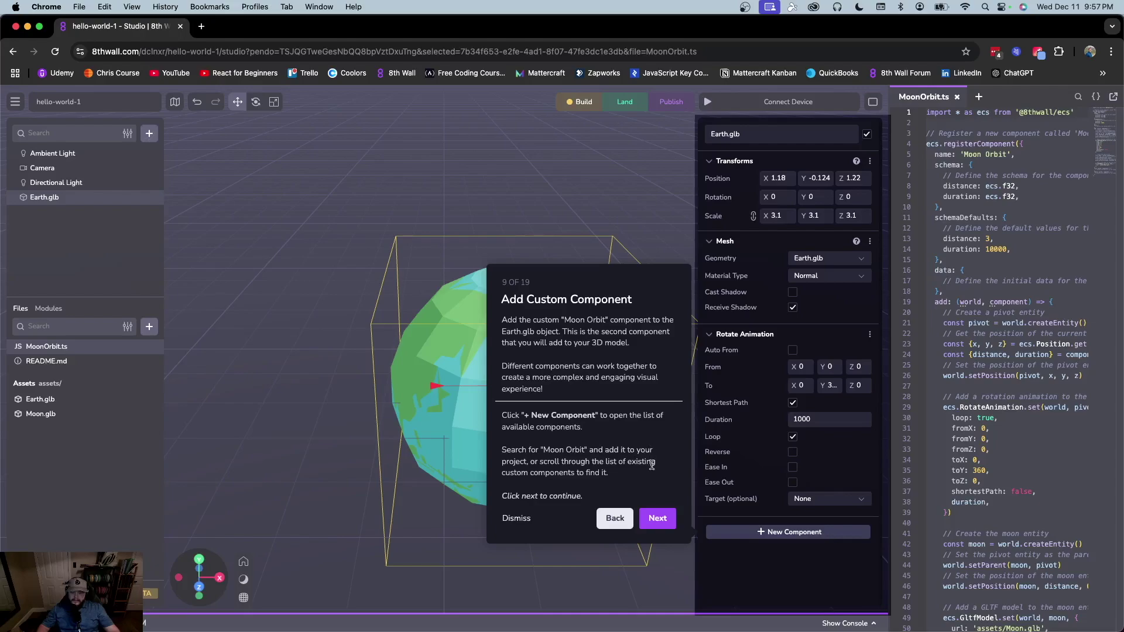
Add the custom Moon Orbit component to Earth.glb and continue the guide
click(778, 537)
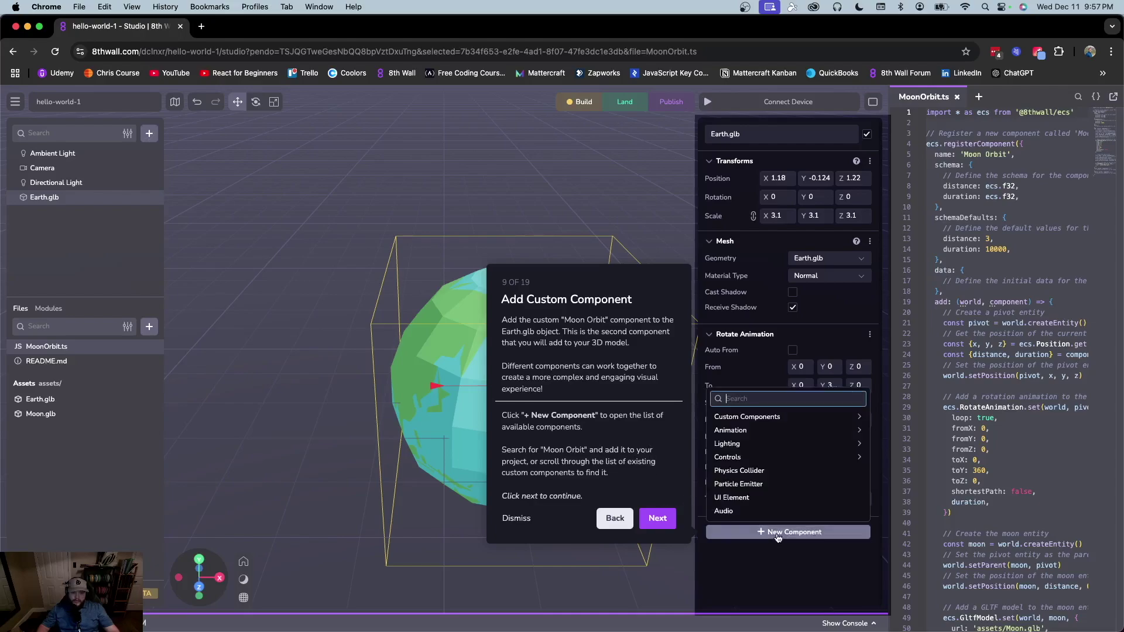
click(746, 418)
click(742, 593)
click(742, 592)
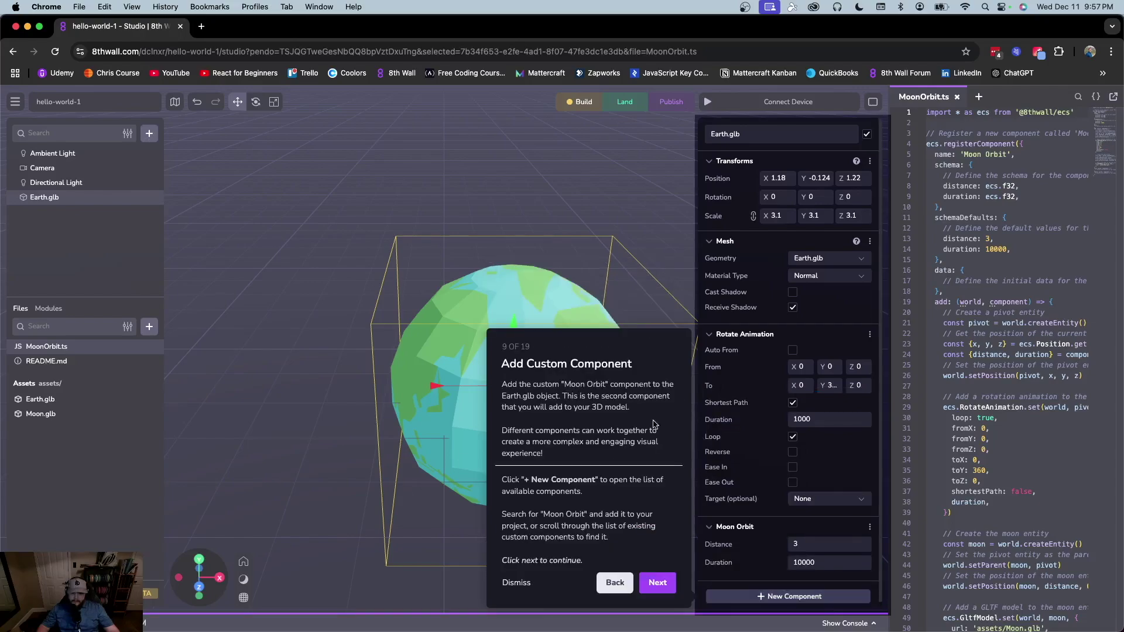
click(659, 583)
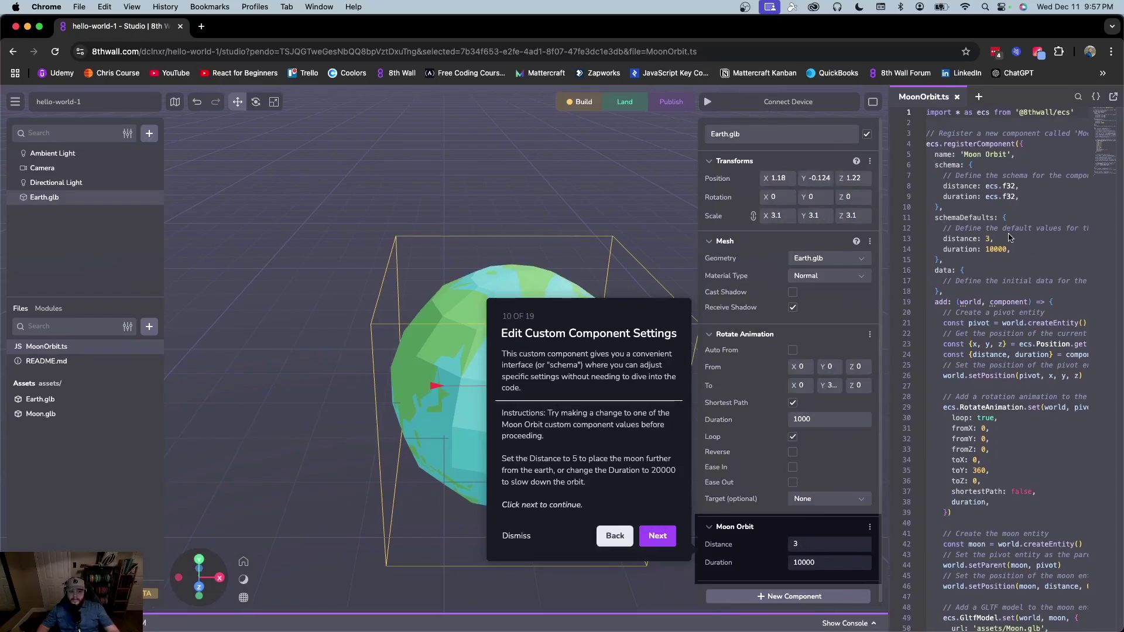
Set the Moon Orbit component's Distance to 5 and Duration to 20000, and continue to the camera part of the guide
click(815, 527)
click(721, 527)
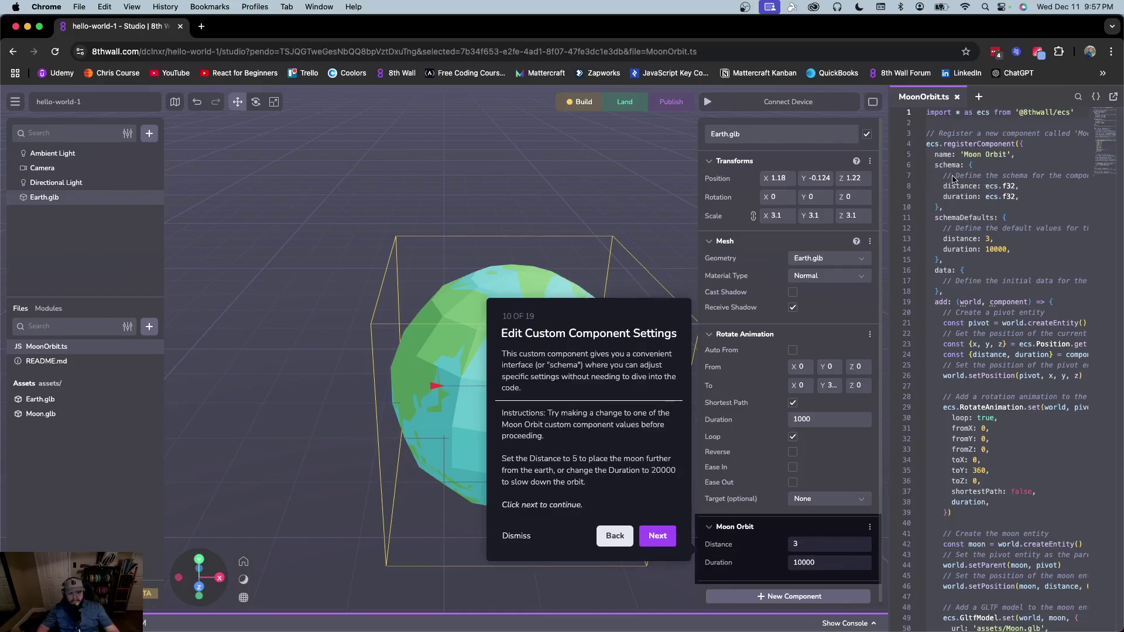
click(802, 545)
text(5)
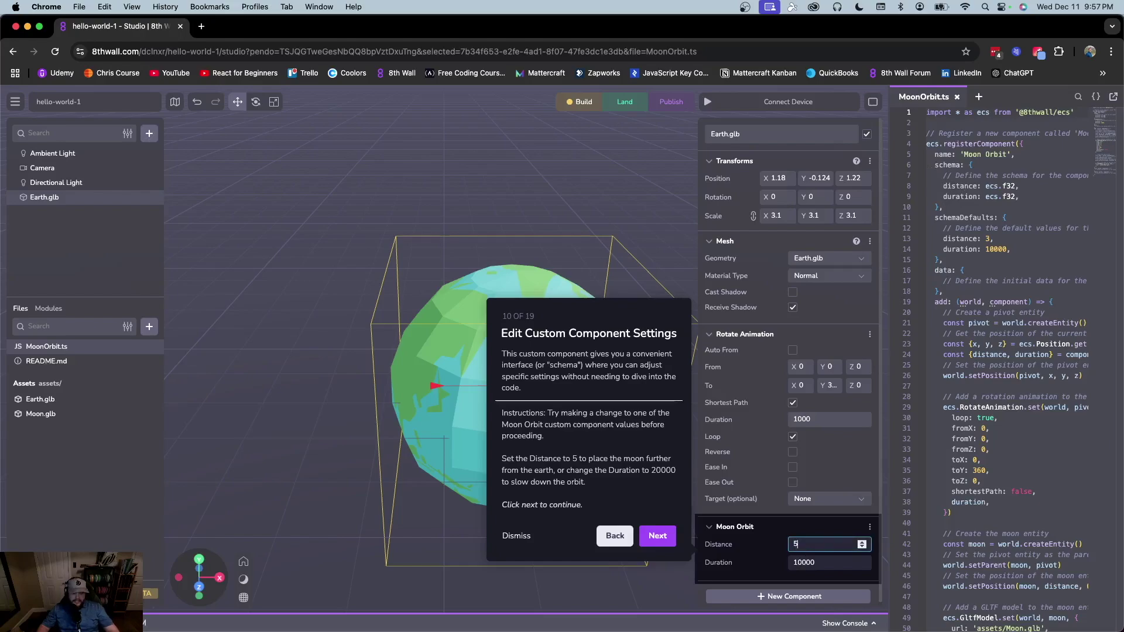
click(830, 563)
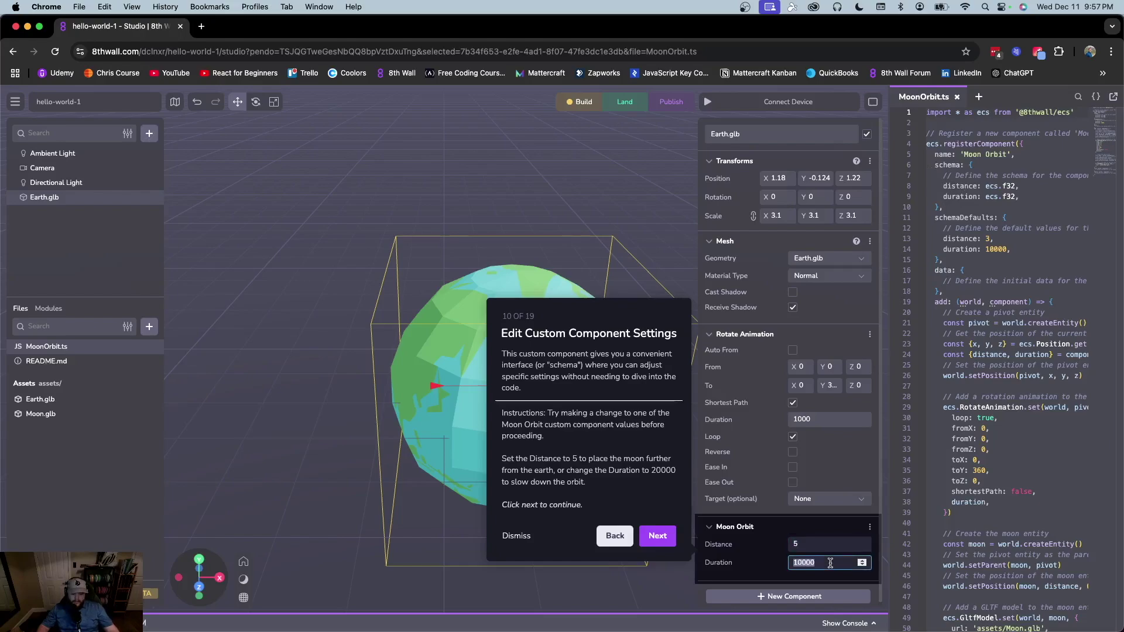
text(2)
click(656, 536)
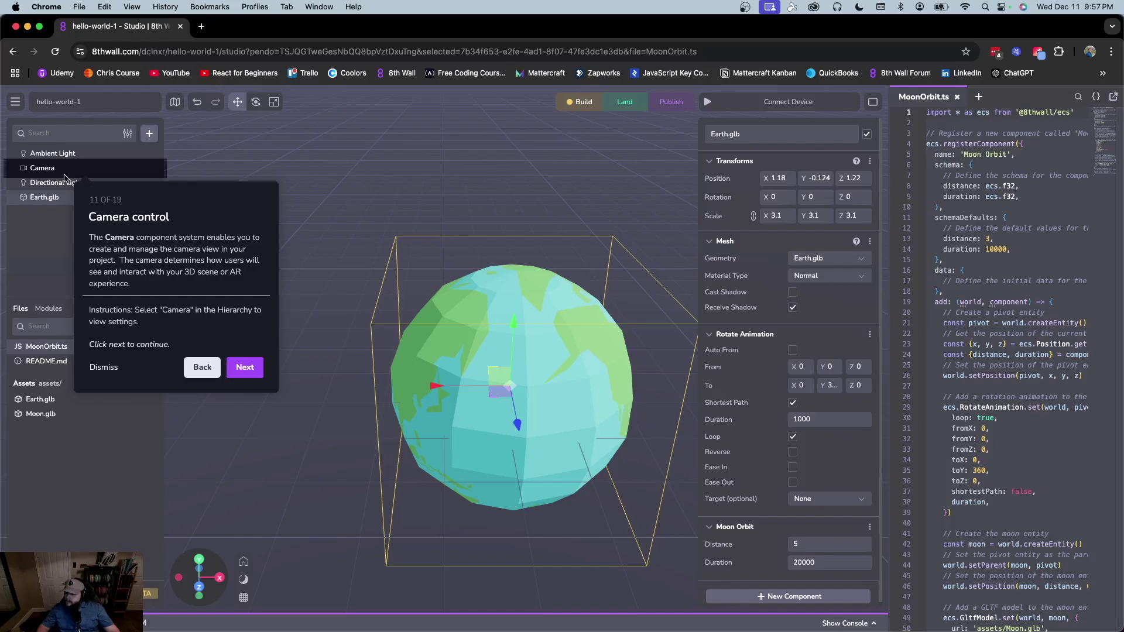
Open the Camera's settings and advance the guide past the Enable AR instructions to building the project
click(47, 169)
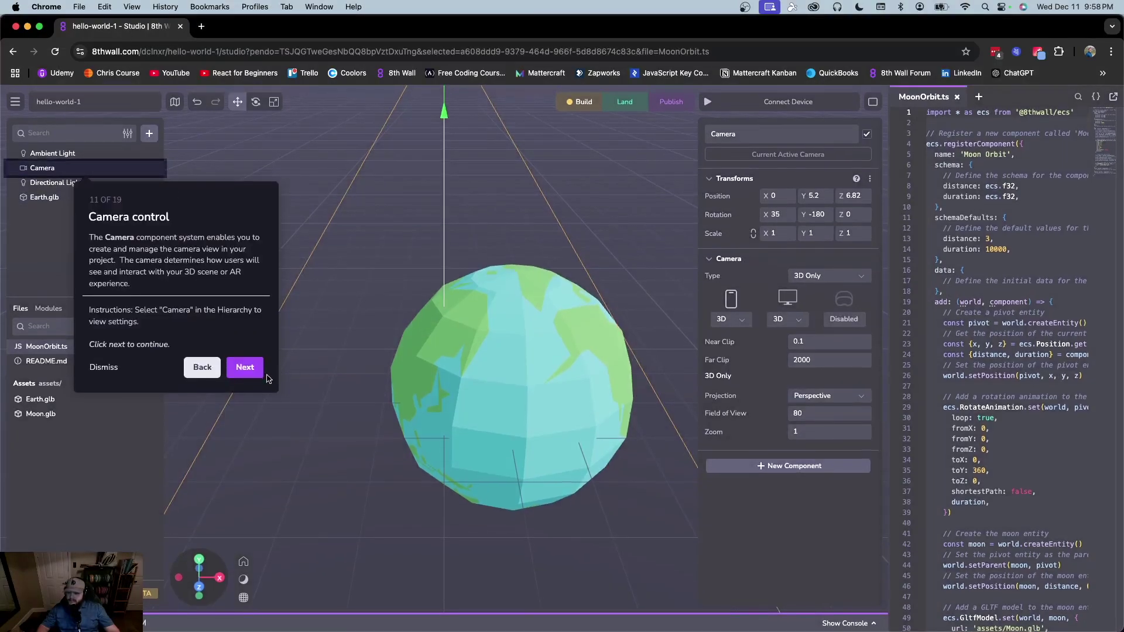
click(244, 367)
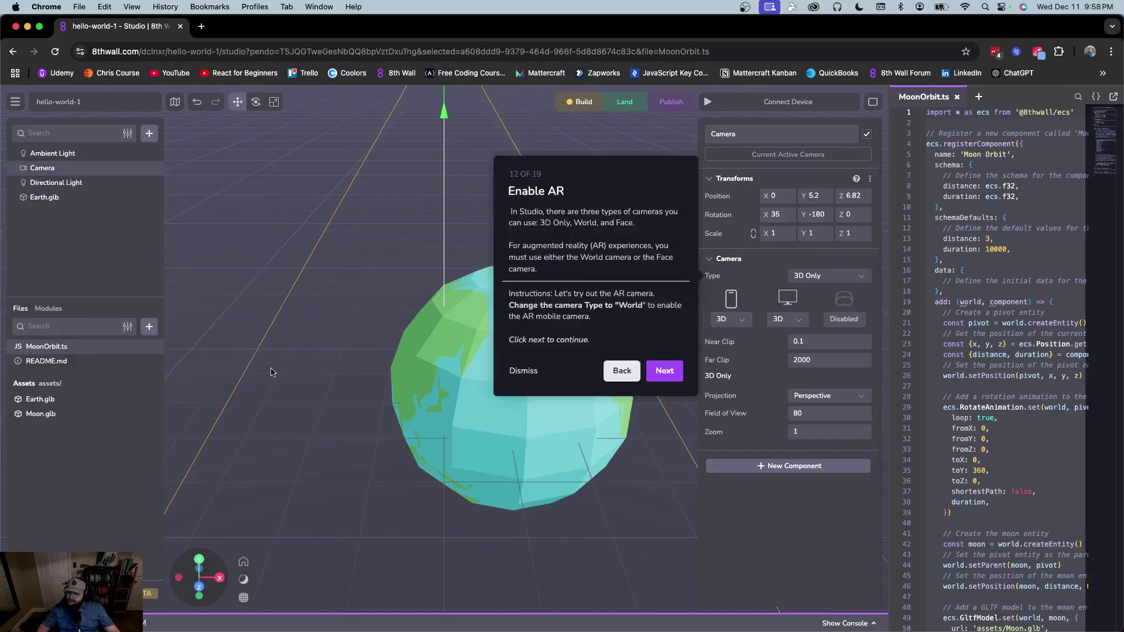
click(664, 373)
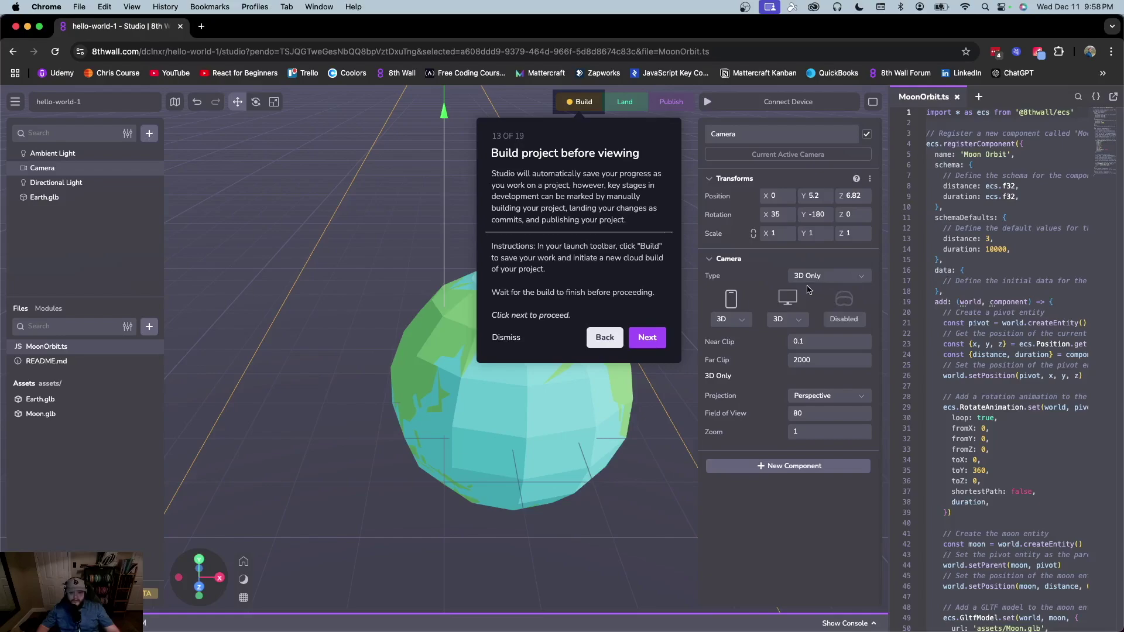
Build the project, play it in the Simulator and continue the guide
click(582, 103)
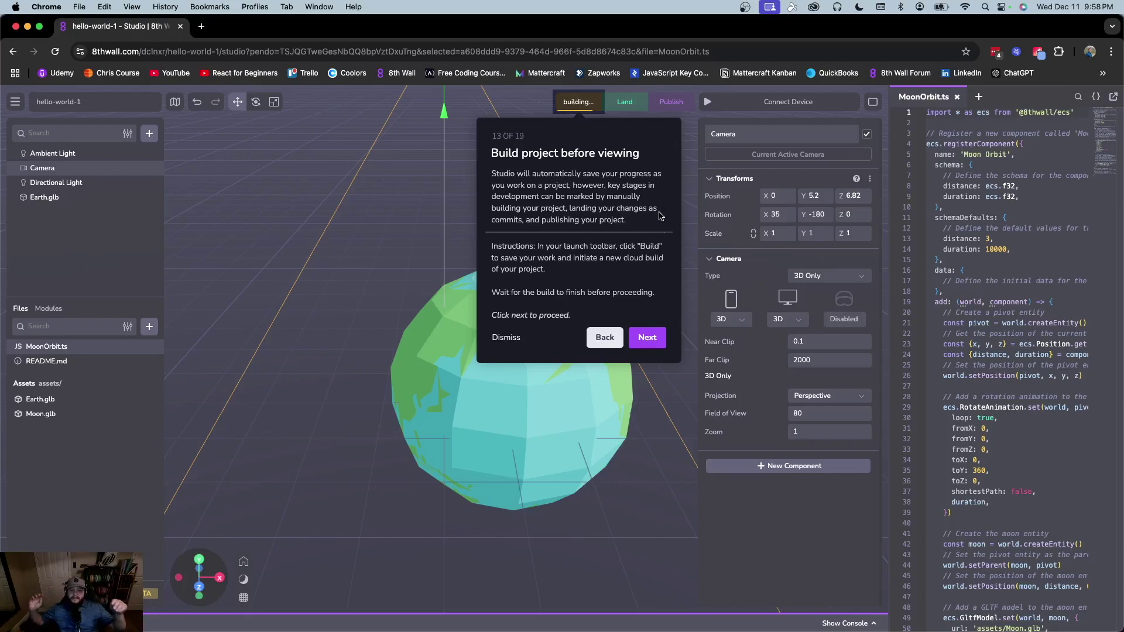
click(648, 337)
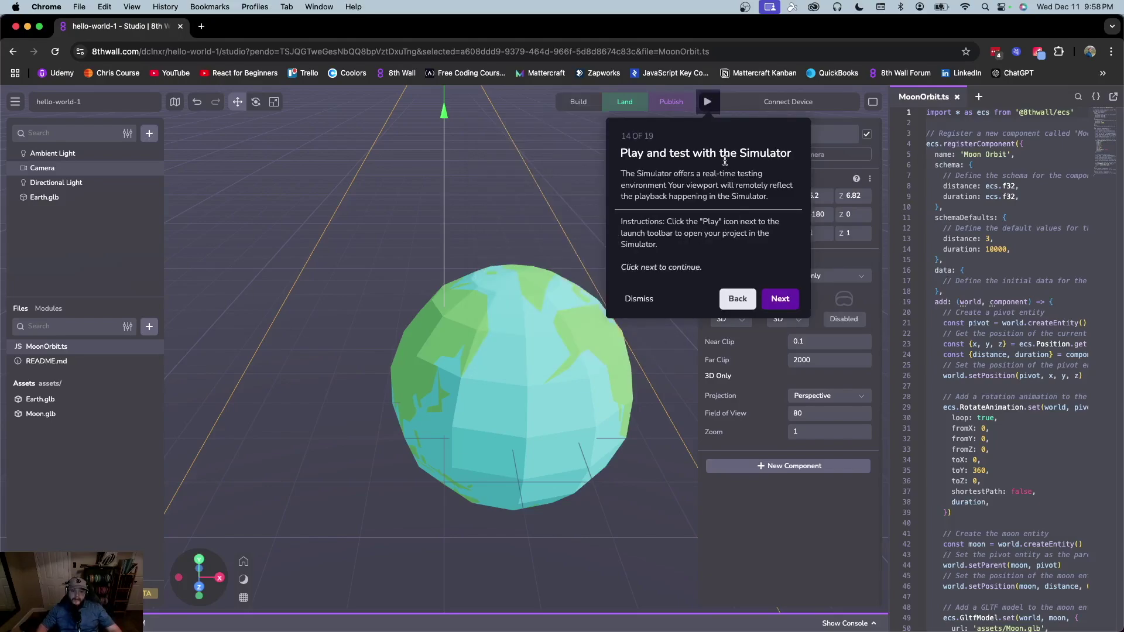
click(707, 102)
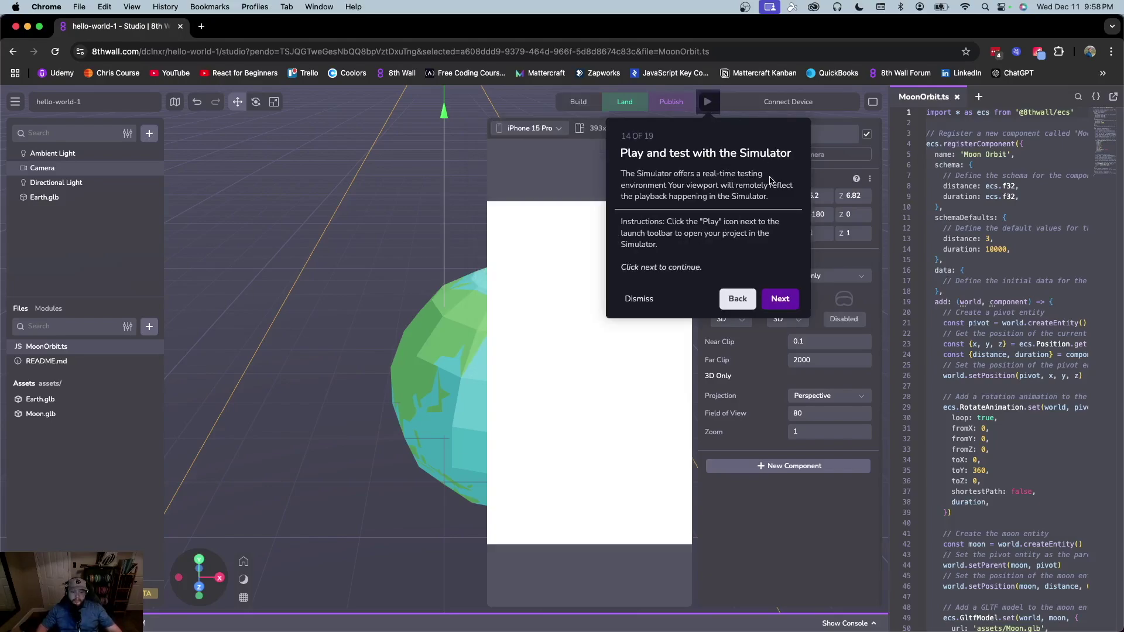
drag(719, 146, 791, 151)
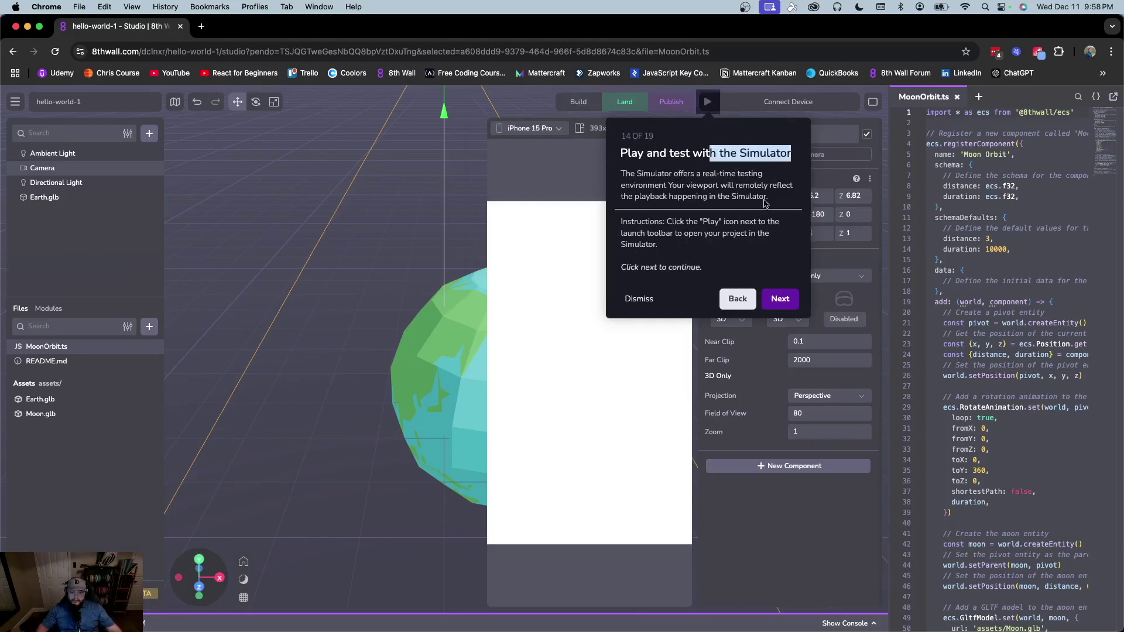
click(746, 264)
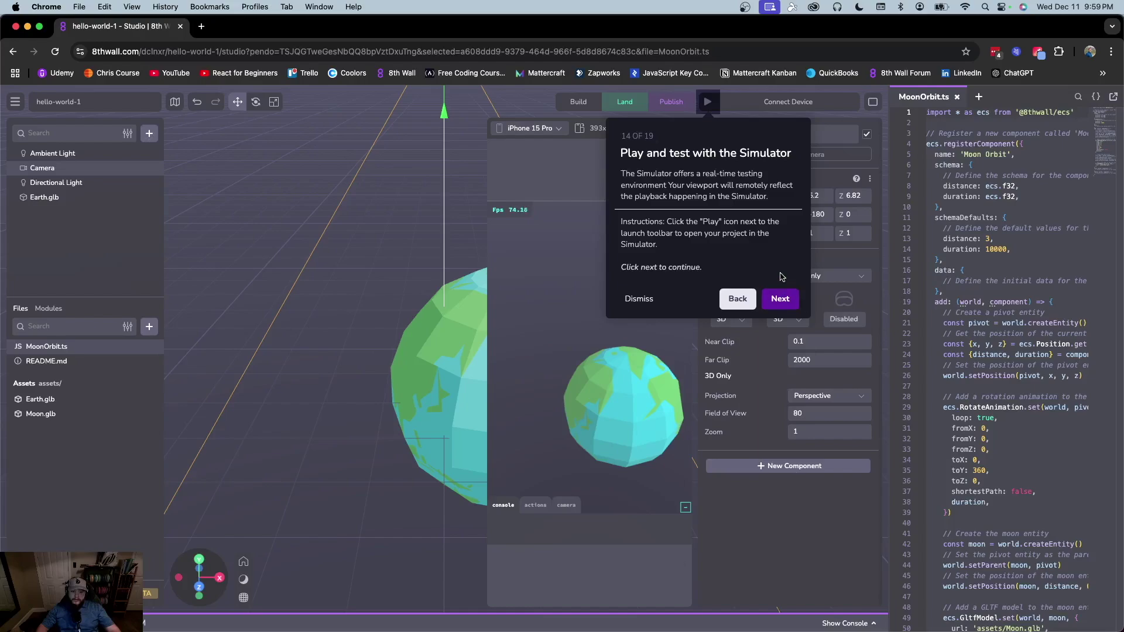
click(780, 300)
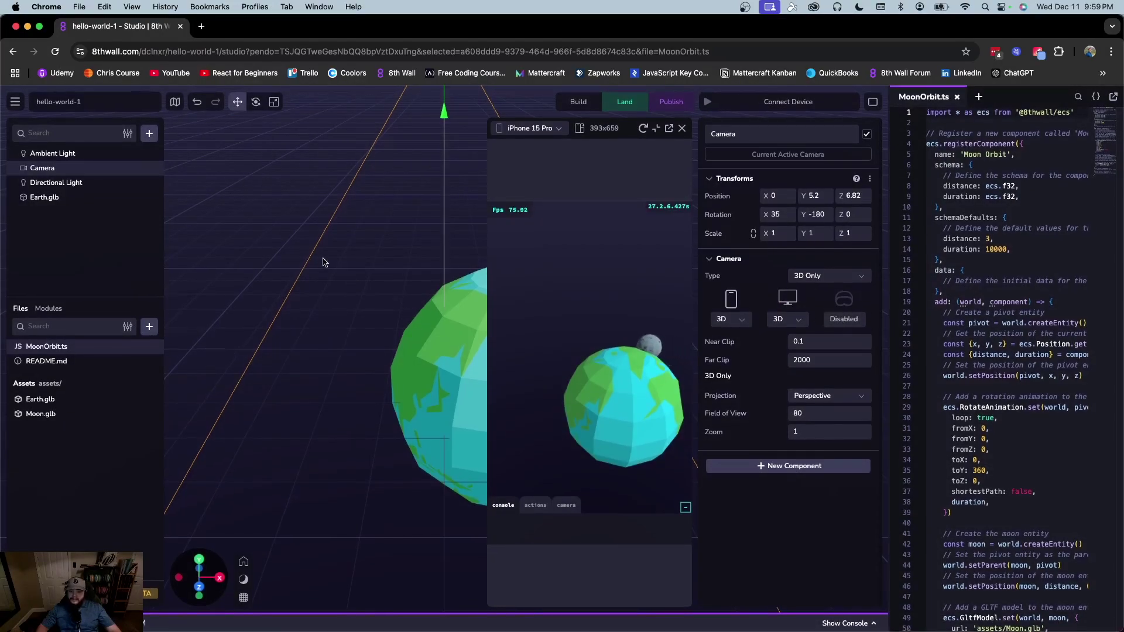
Set the Camera's Type to World to enable the AR mobile camera
scroll(332, 270, down, 6)
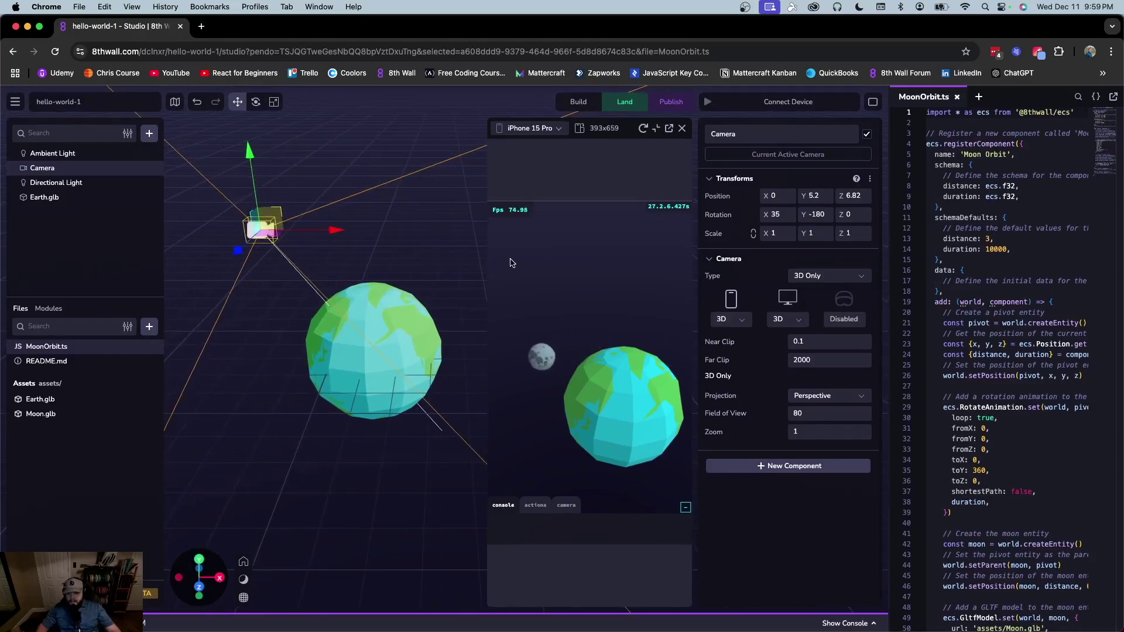
click(394, 248)
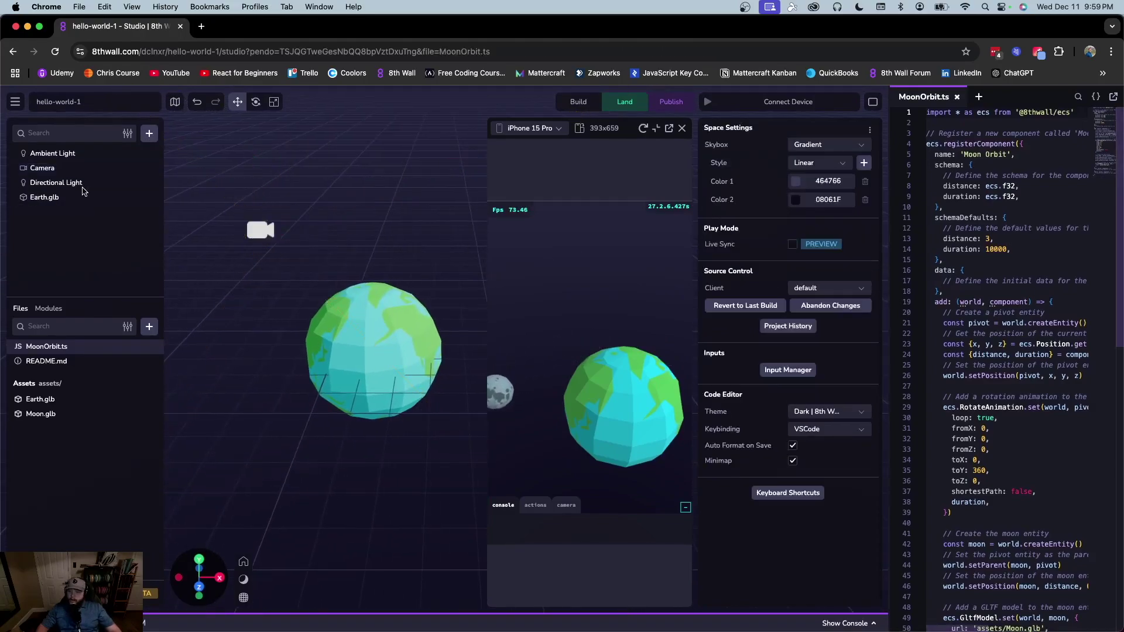
click(42, 168)
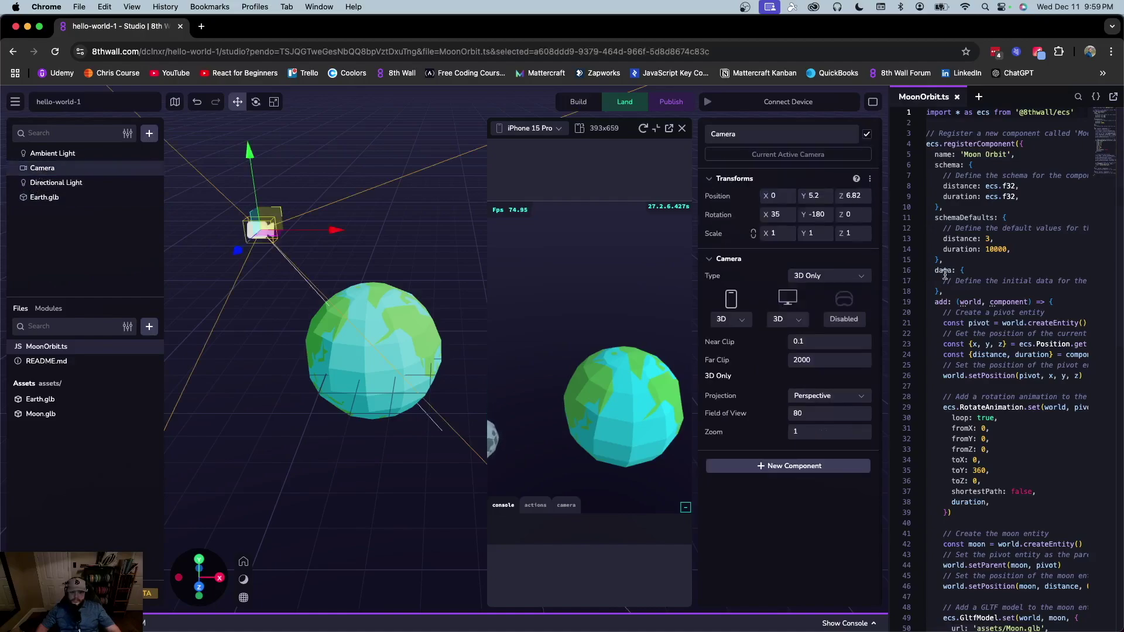
click(855, 278)
click(838, 299)
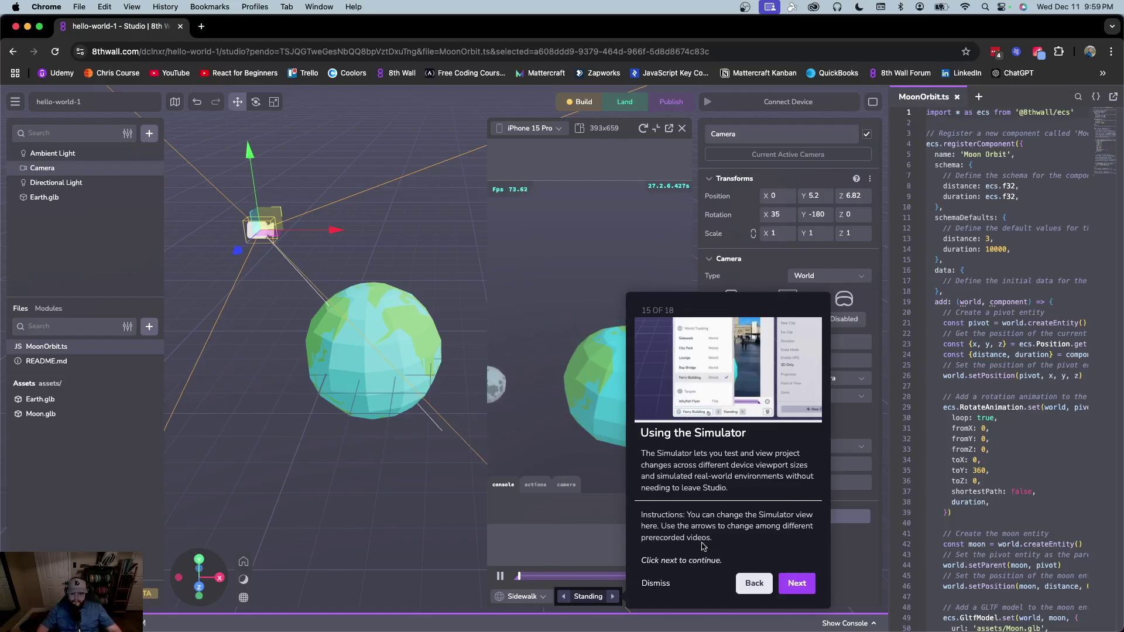
Browse the Simulator's prerecorded Sidewalk videos, choose Sky Pan and continue the guide to landing changes
click(612, 596)
click(612, 597)
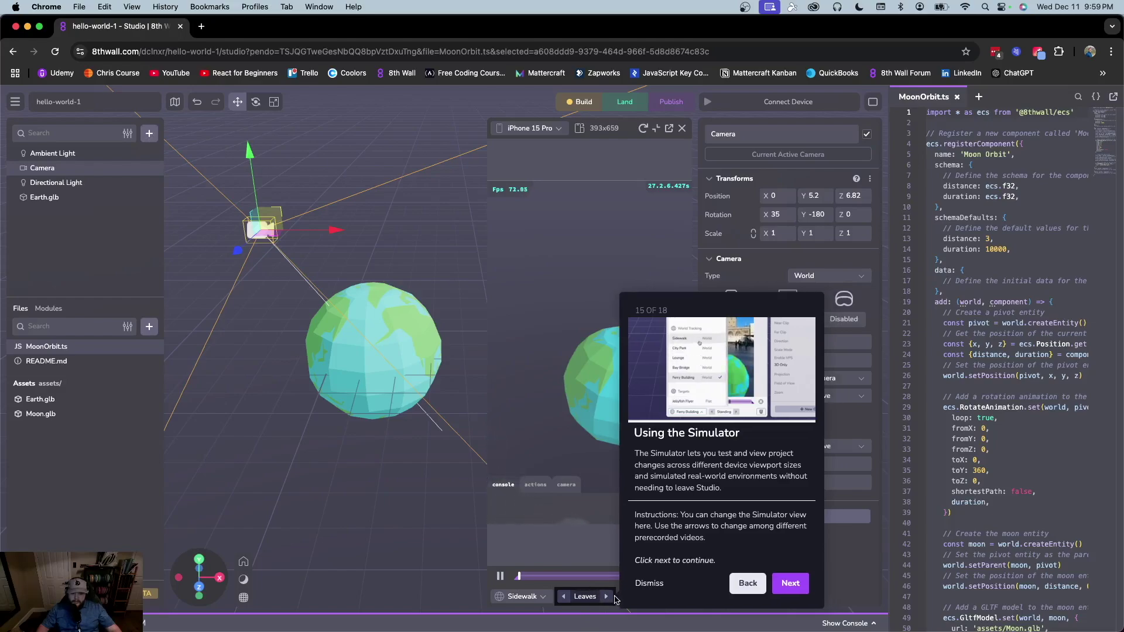
click(562, 597)
click(610, 597)
click(608, 597)
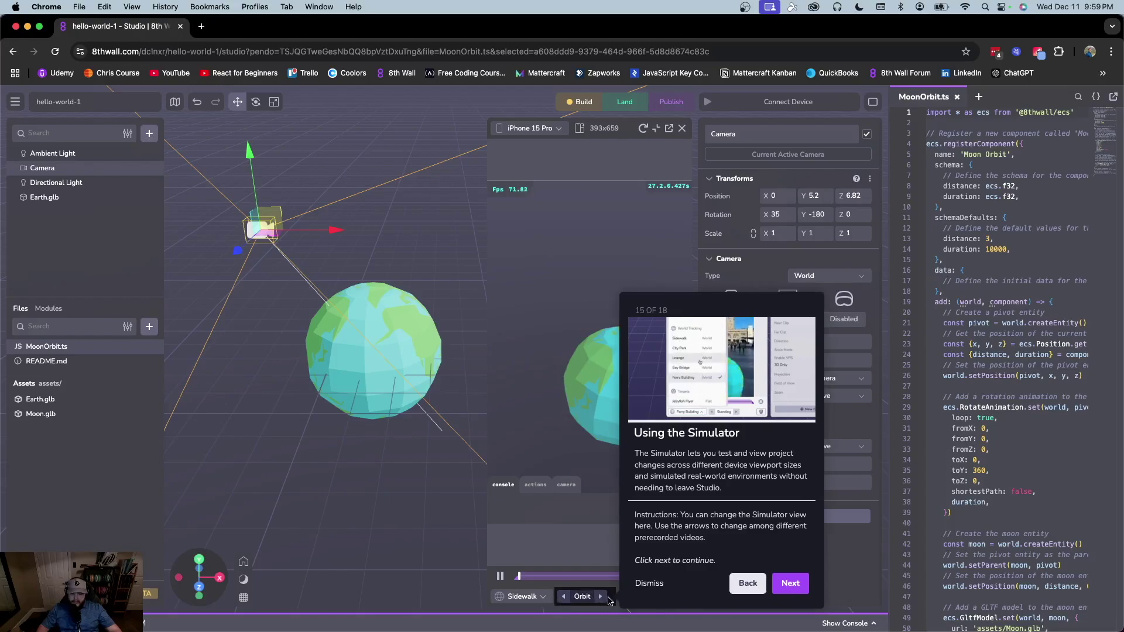
click(605, 597)
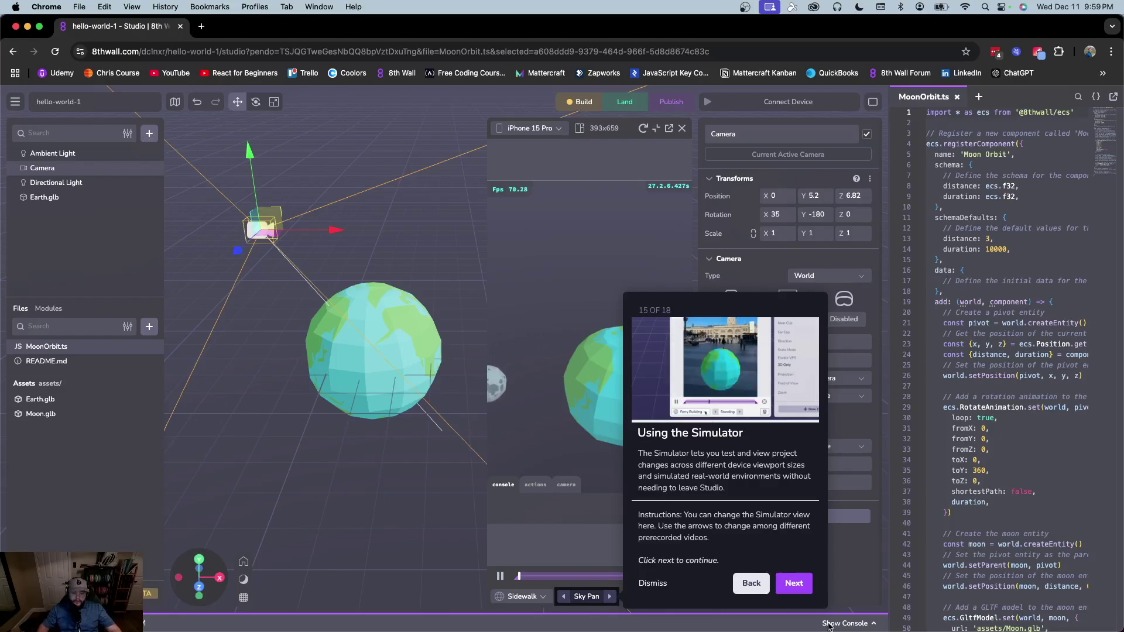
click(807, 581)
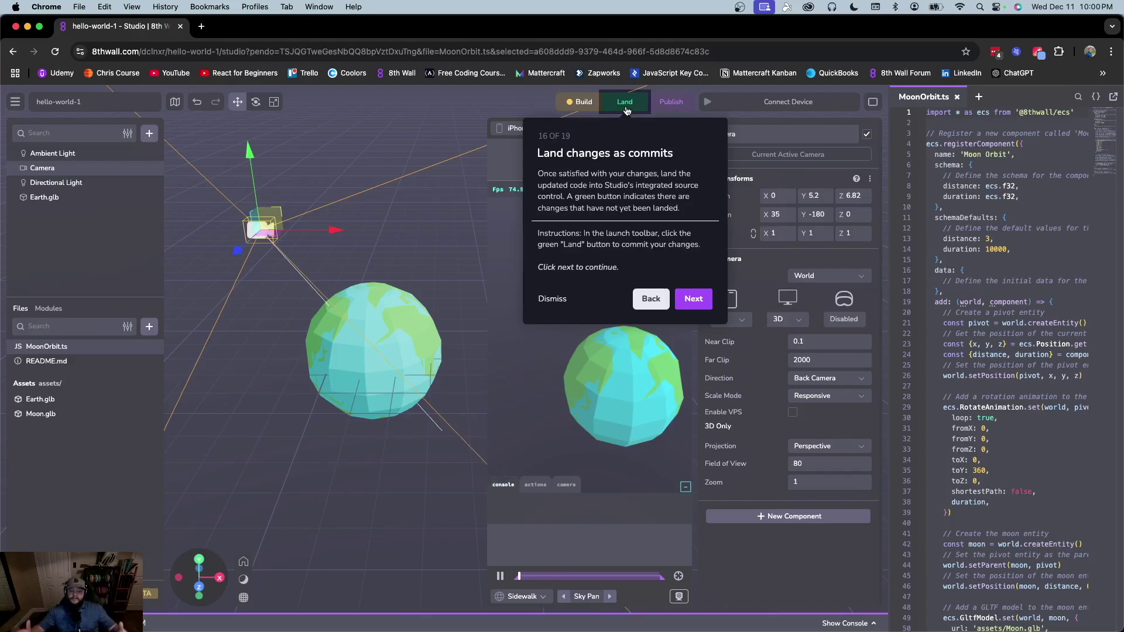
Rebuild the project and preview the AR scene in the Simulator with the Sidewalk Sky Pan and Standing videos
click(697, 299)
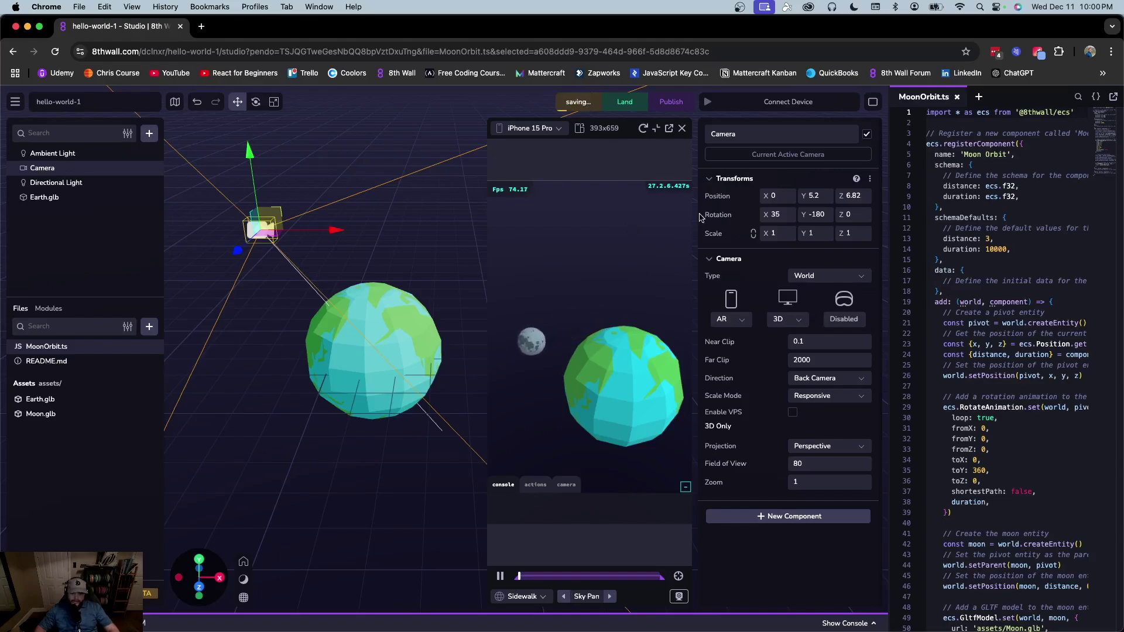
right_click(645, 325)
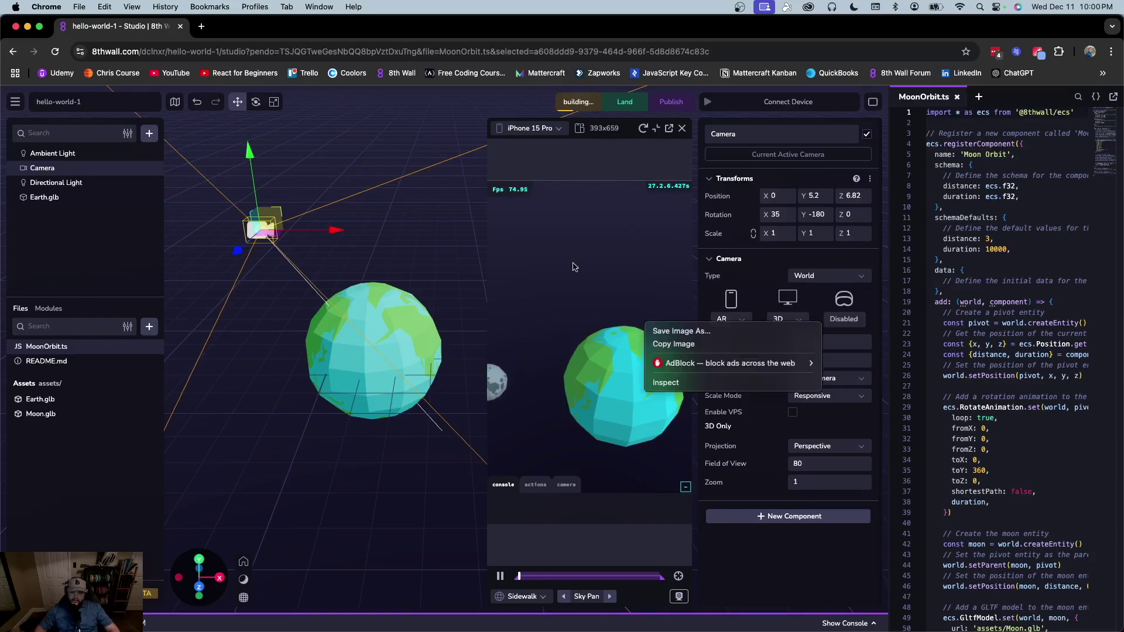
click(575, 267)
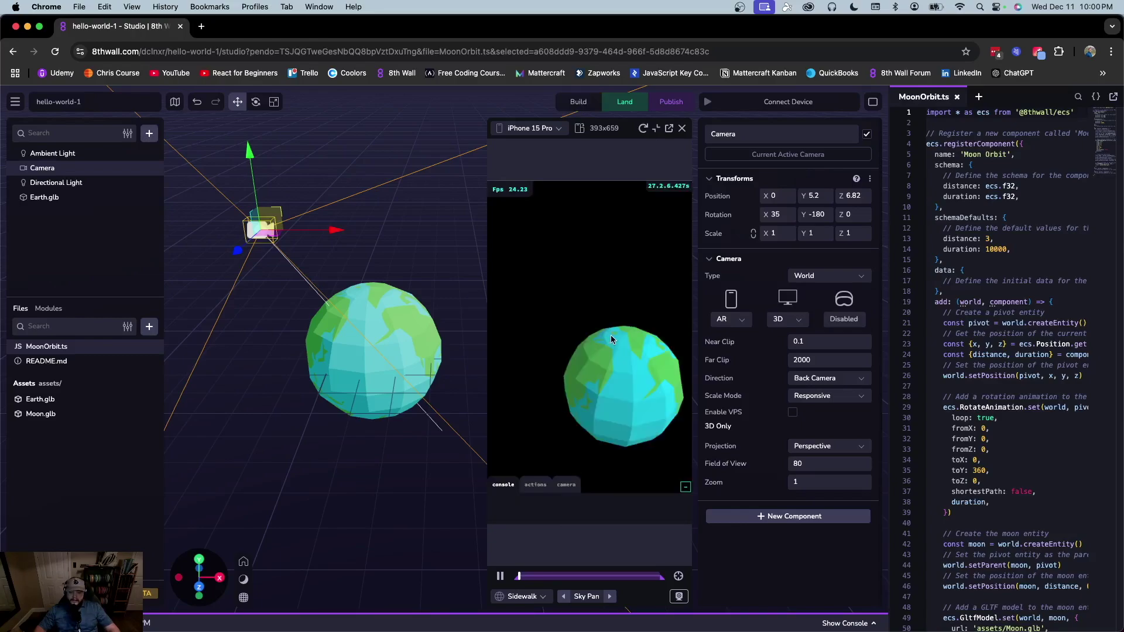
click(545, 596)
click(648, 459)
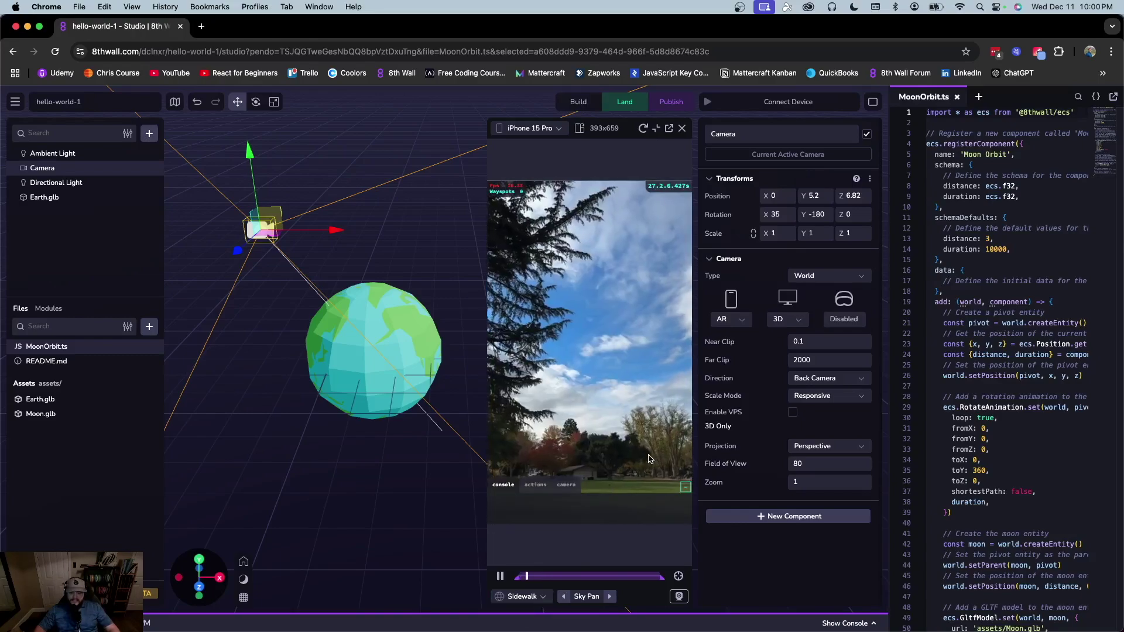
click(610, 597)
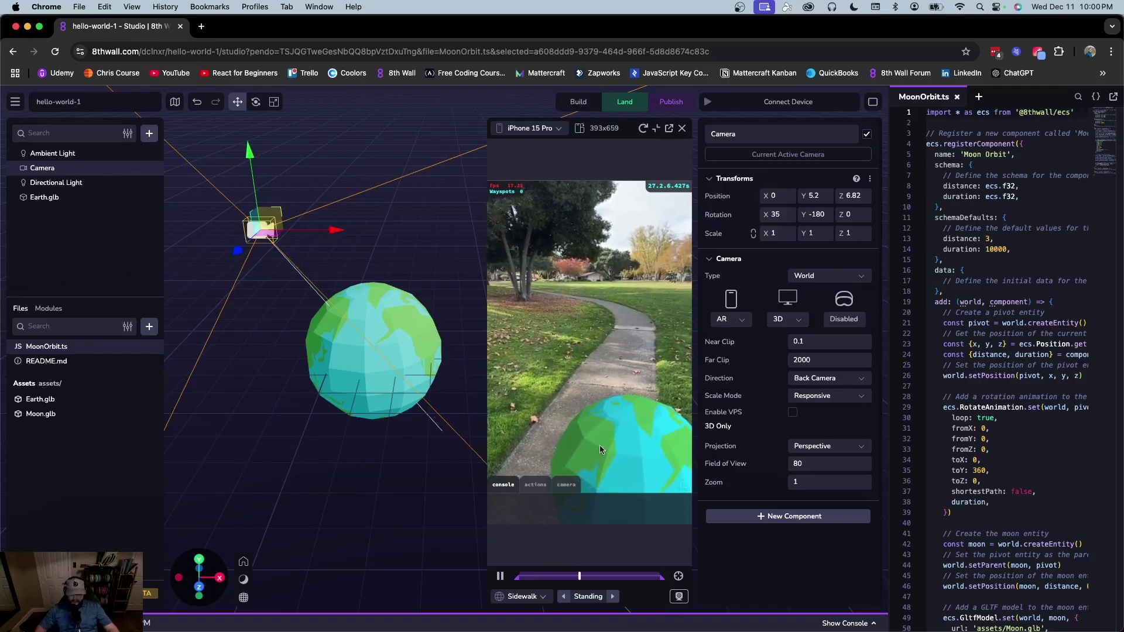
Preview the AR scene in the Simulator's City Park environment with the Standing and Moving videos
click(521, 595)
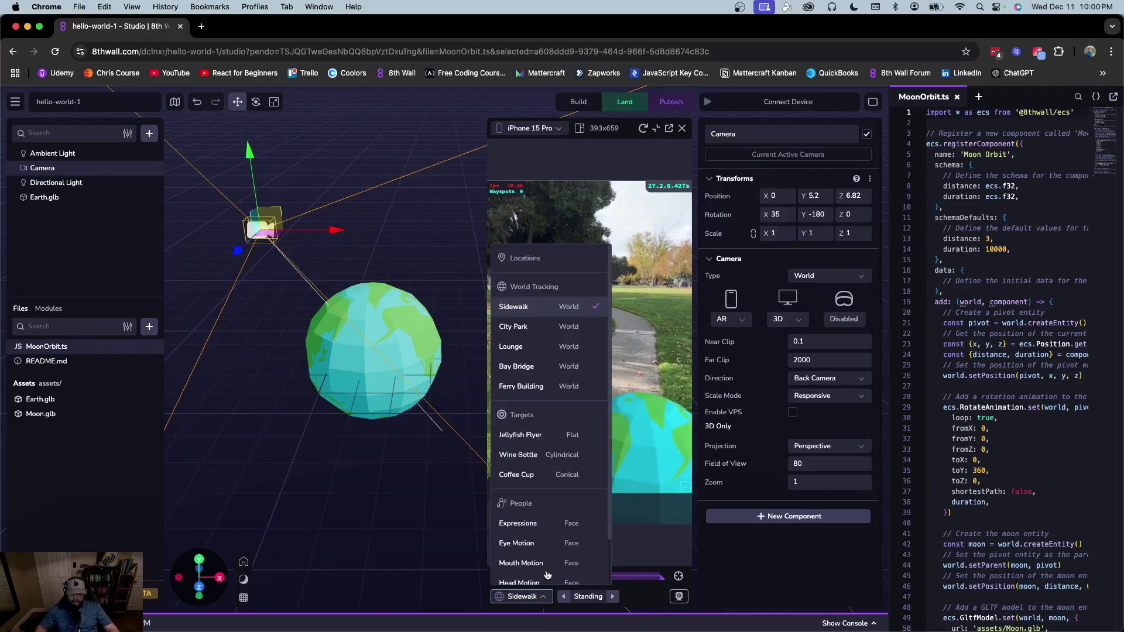
click(534, 326)
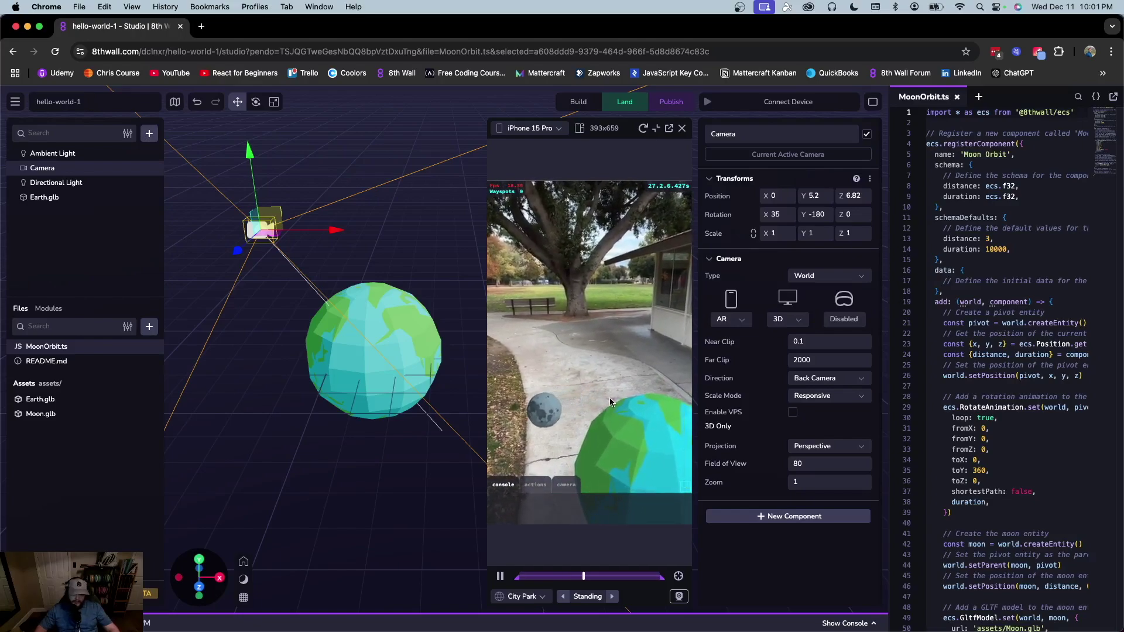
click(612, 596)
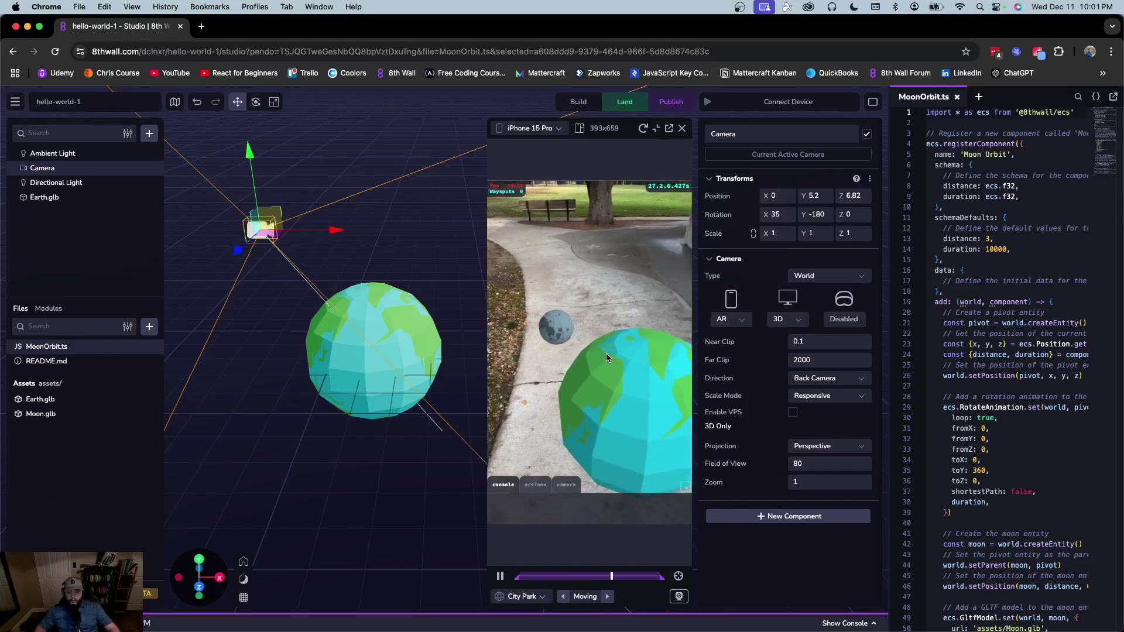
Close the Simulator, start landing the changes with the message "we added earth and the moon" and continue the guide
click(681, 128)
click(636, 106)
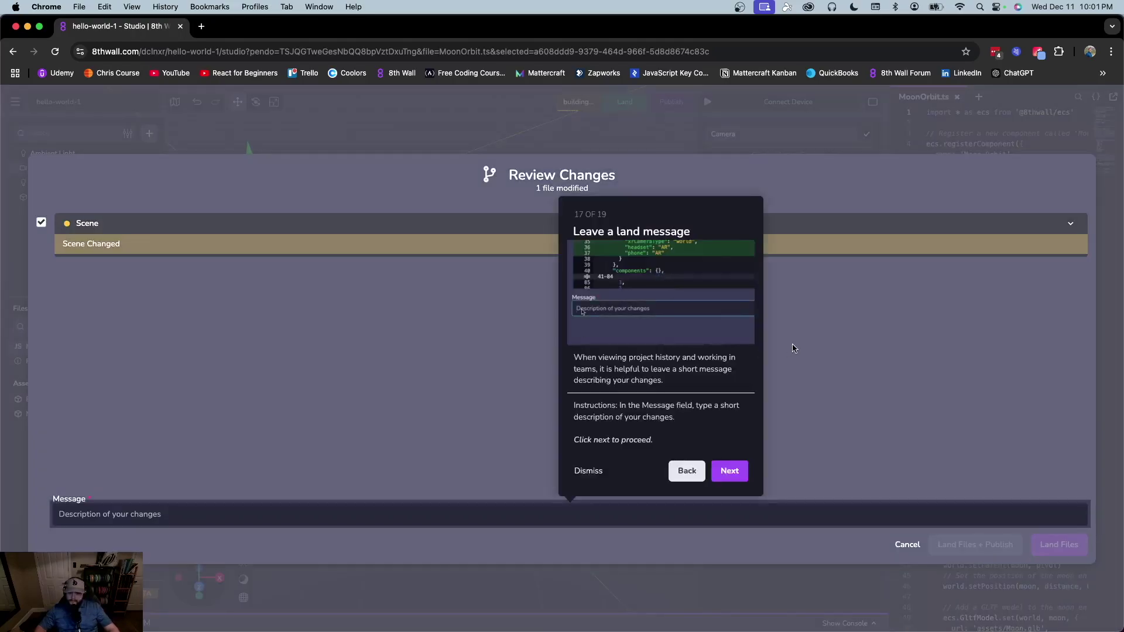
click(289, 519)
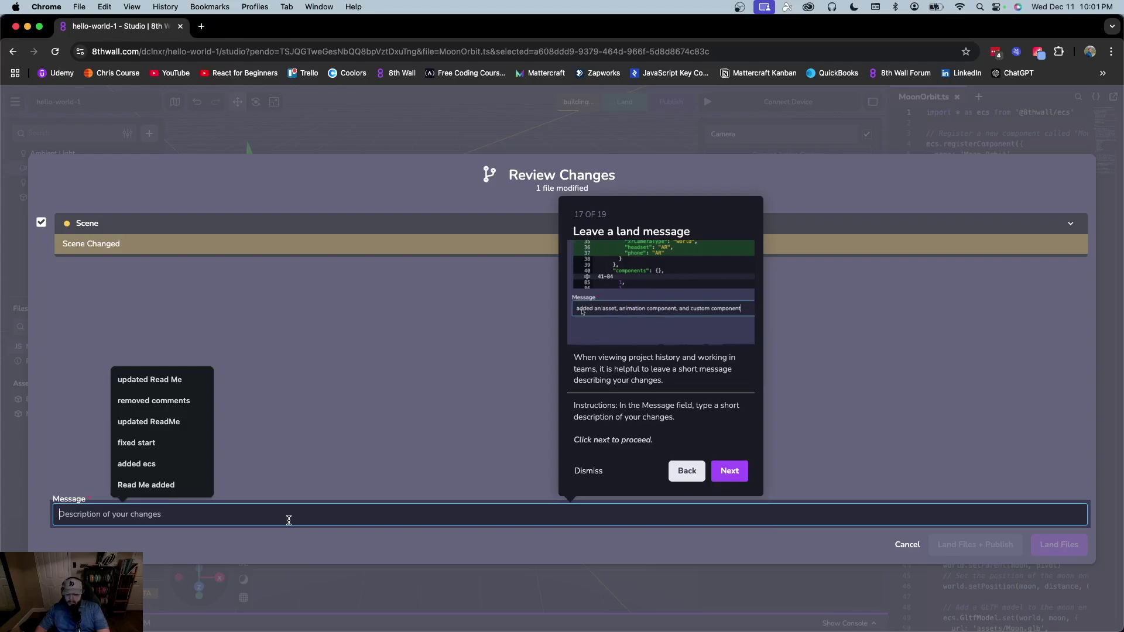
text(we added )
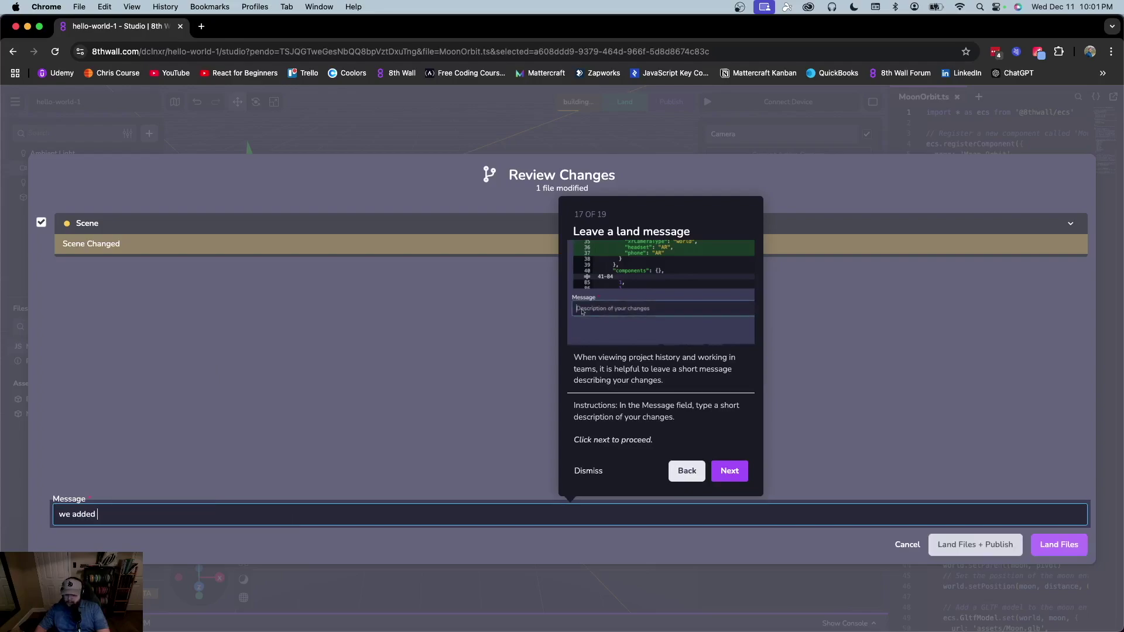
text(earth a)
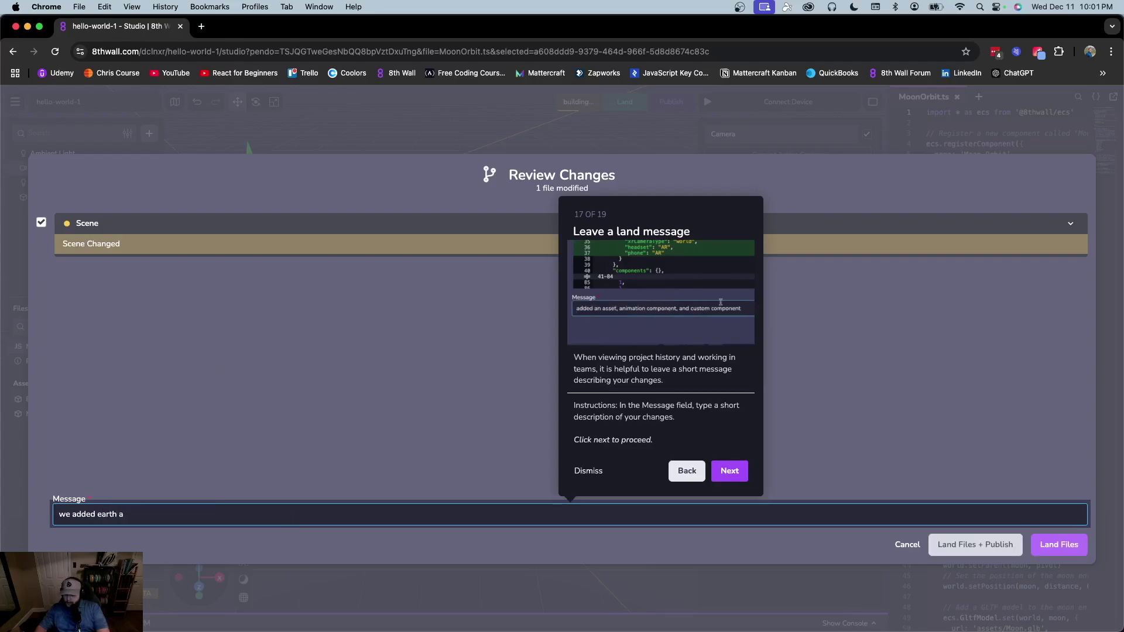
text(nd the moon)
click(738, 471)
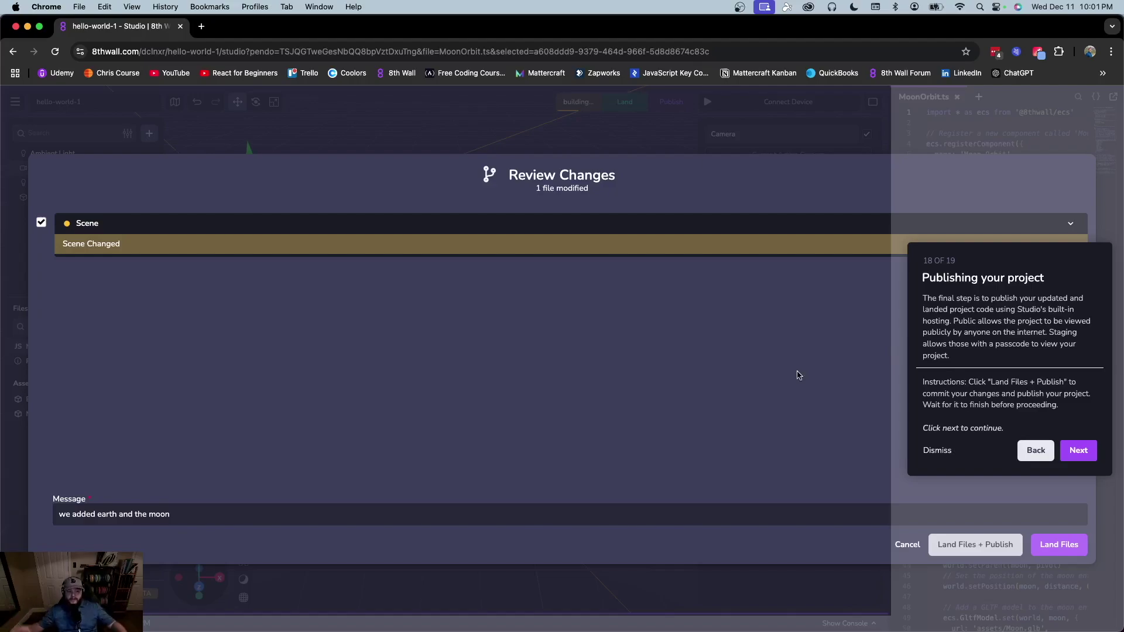
Review the guide's instructions on publishing the project and adding its title, description and cover image
click(1077, 460)
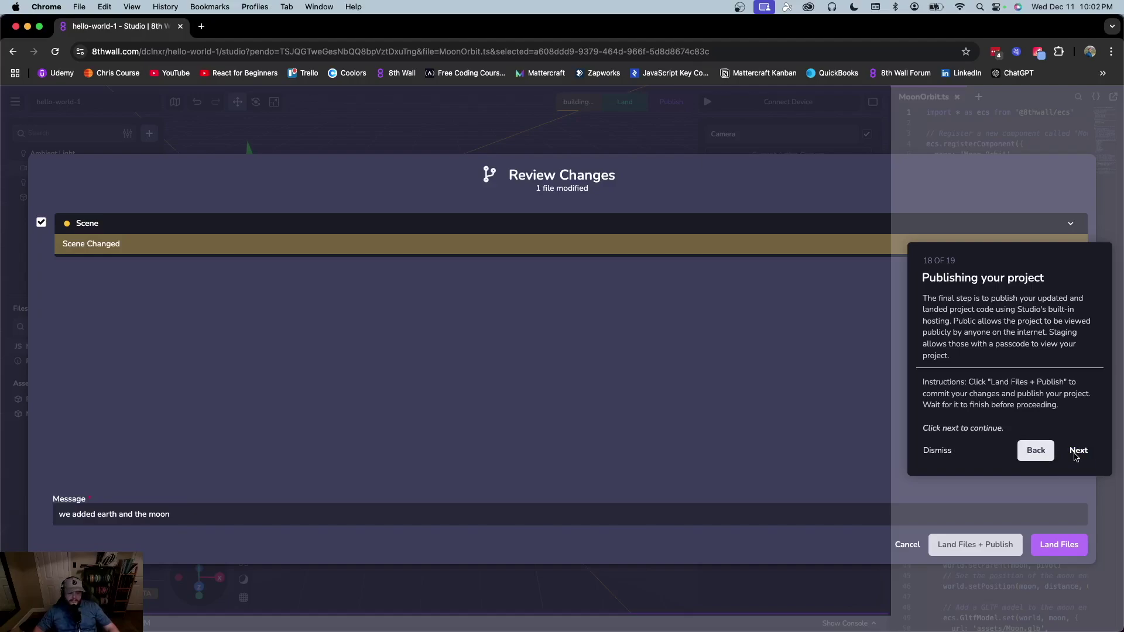
click(1075, 452)
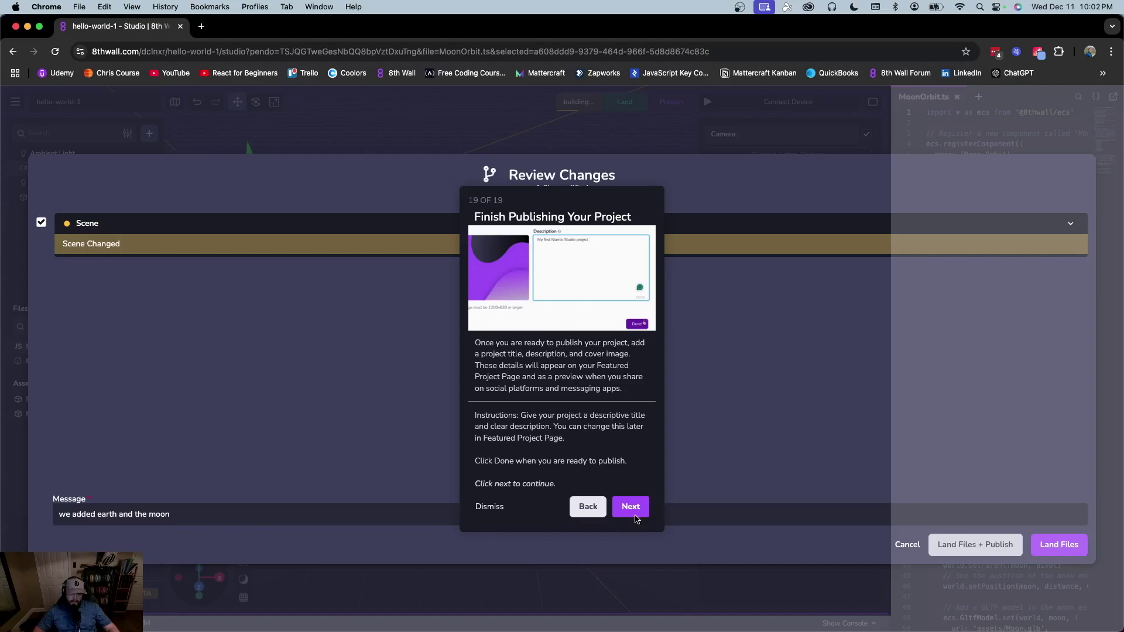
click(588, 508)
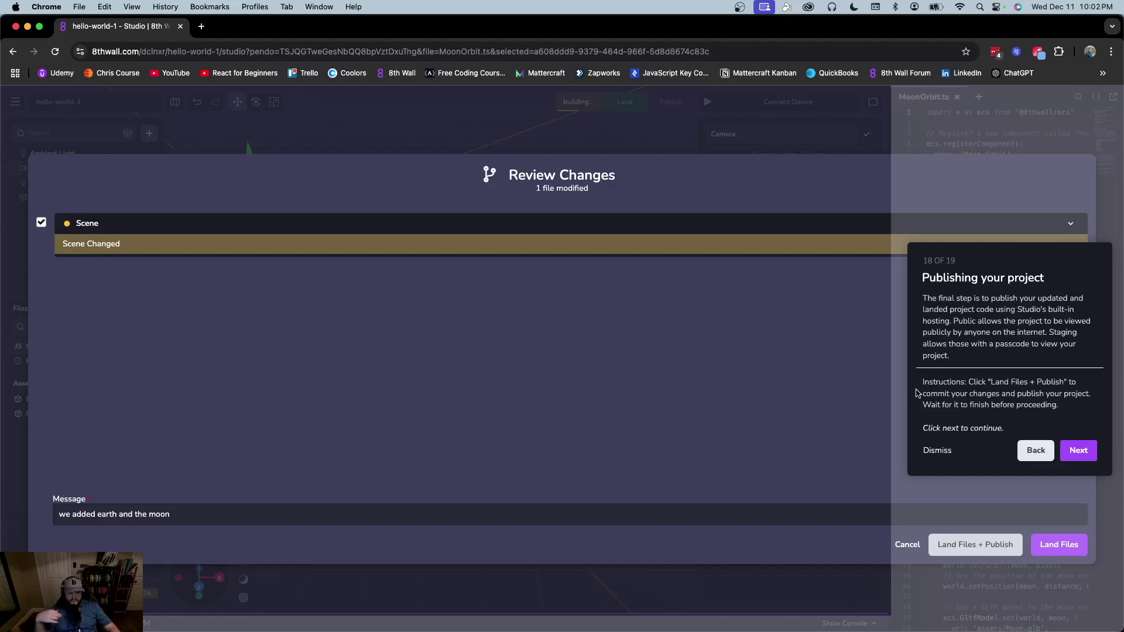
click(1079, 451)
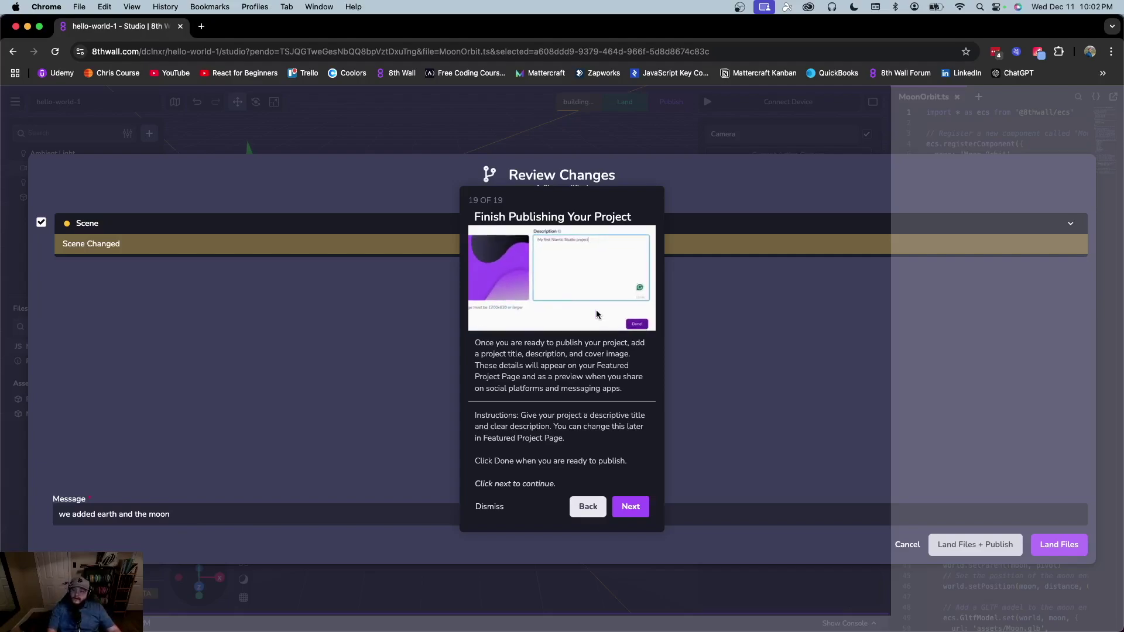
click(161, 53)
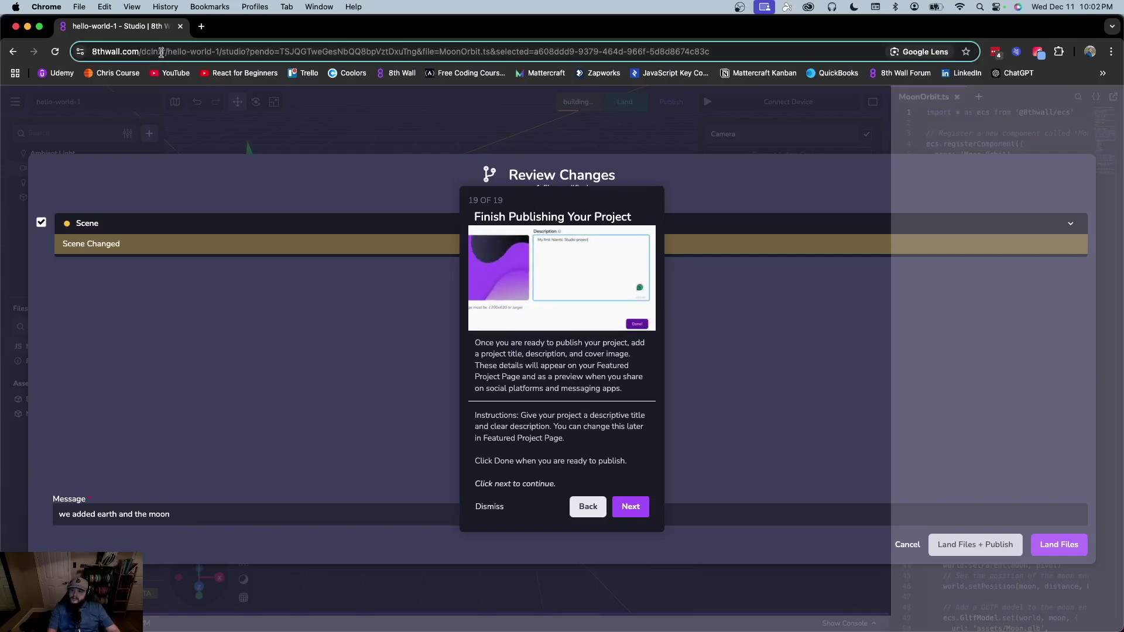
click(253, 202)
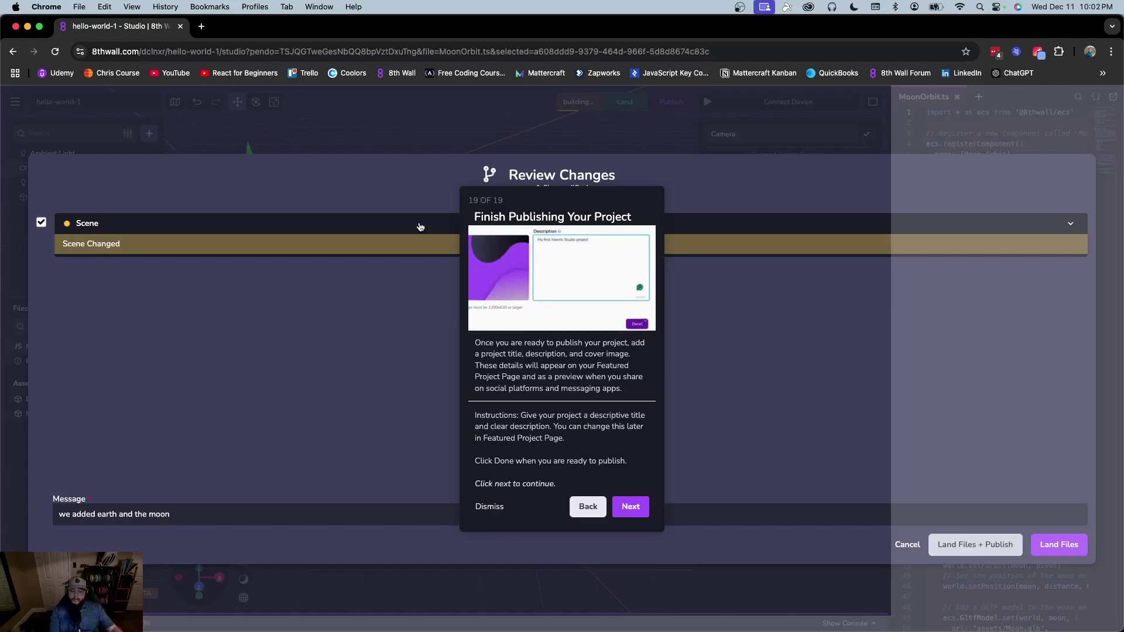
Finish the Hello, World guide and land the scene changes without publishing
click(644, 514)
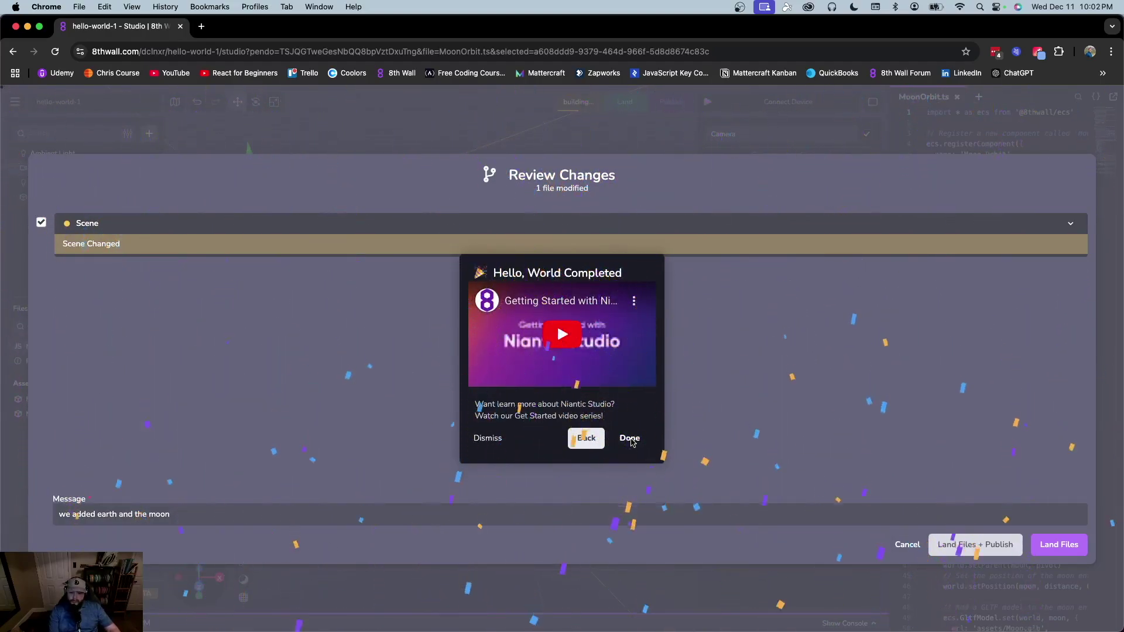
click(631, 439)
click(1060, 544)
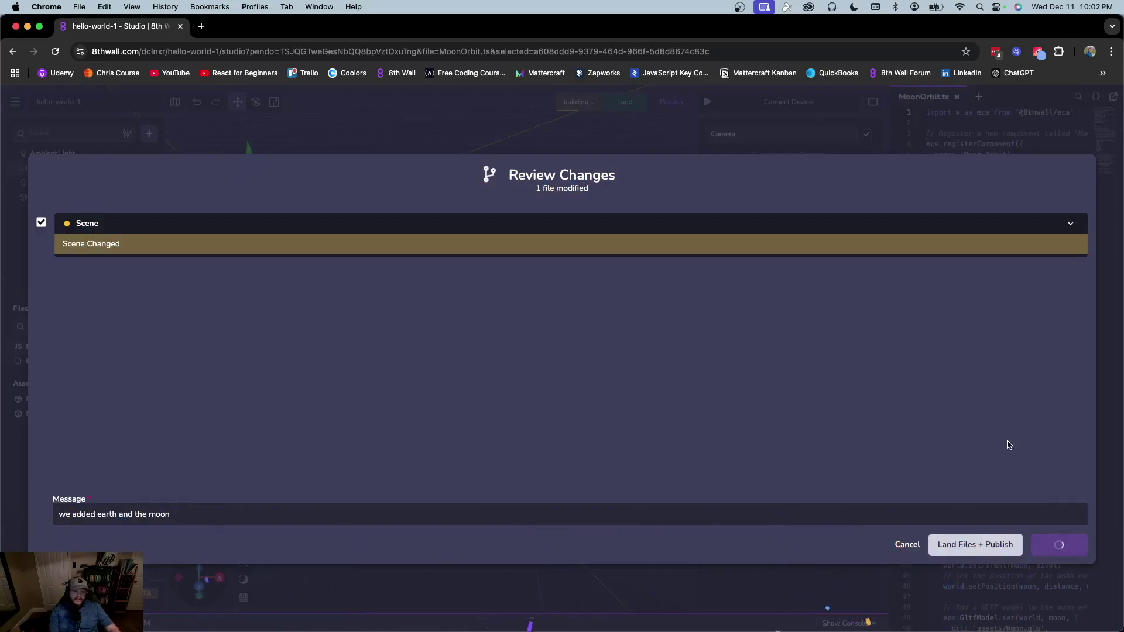